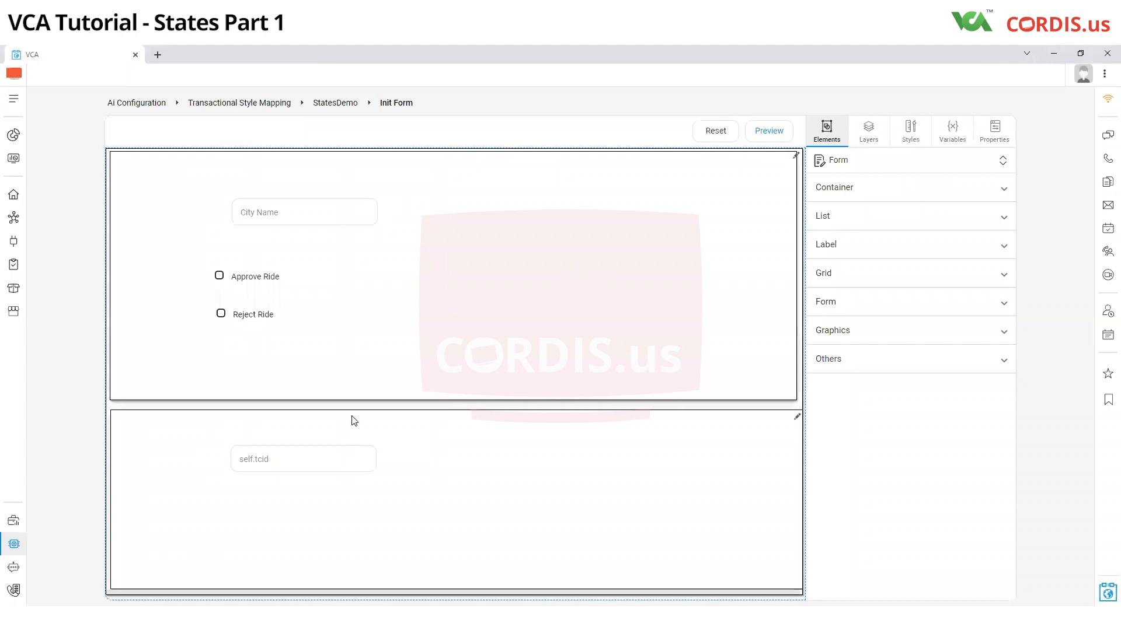
Step: Inspect the variable bindings of the City Name and self.tcid textboxes and the Approve Ride and Reject Ride radio elements
click(312, 224)
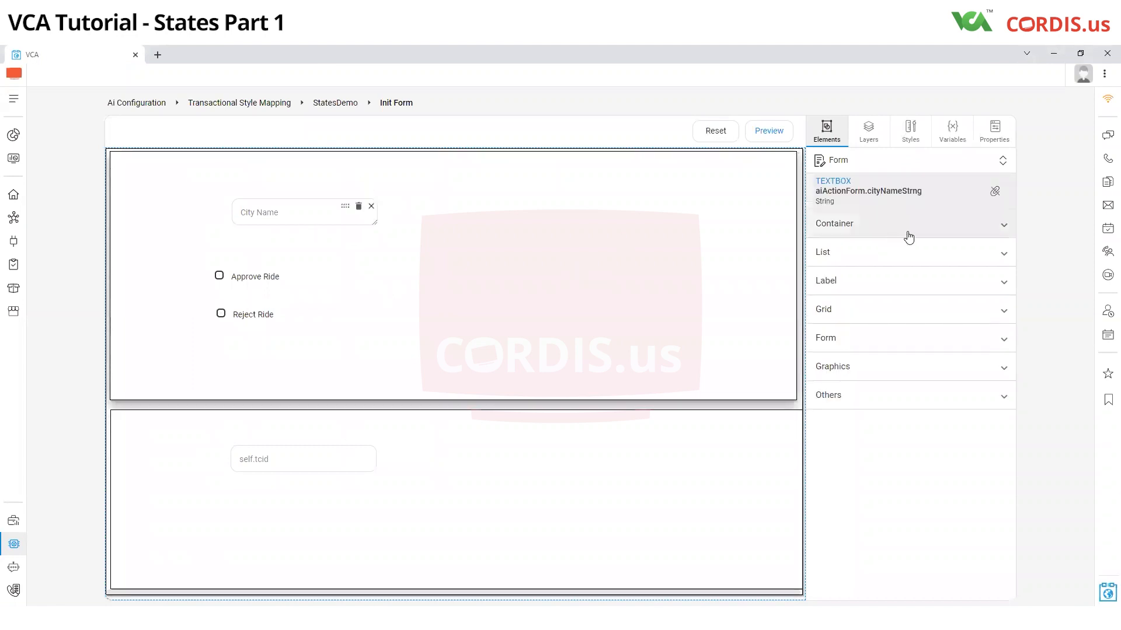
click(372, 458)
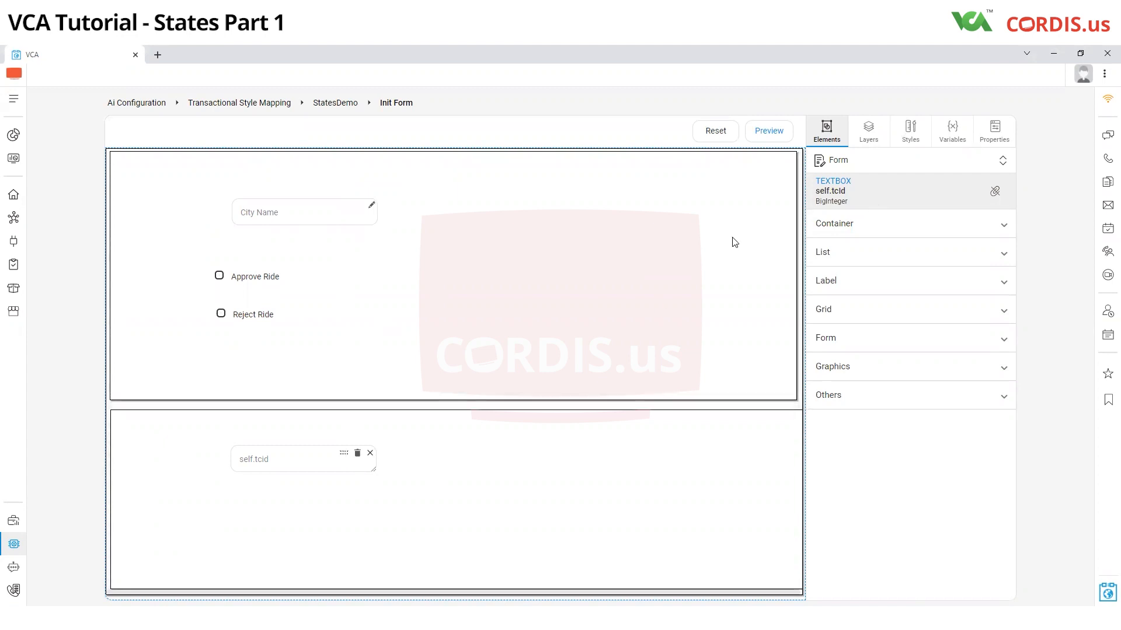
click(355, 278)
click(353, 317)
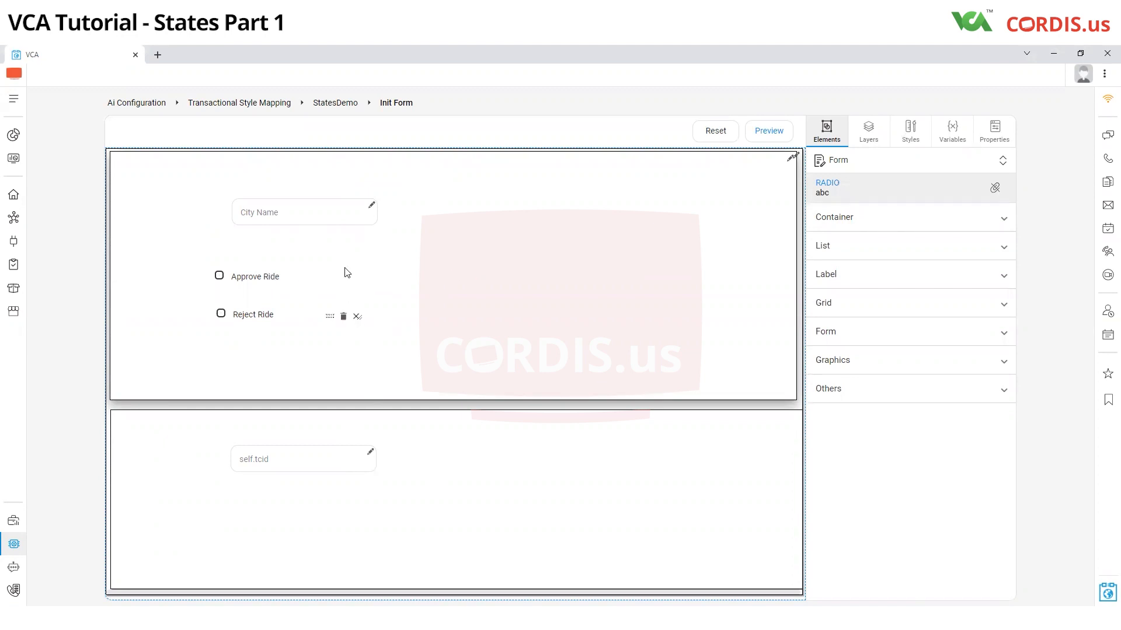
Step: Inspect the properties of the Approve Ride and Reject Ride radios, including their validation values
click(356, 278)
click(994, 131)
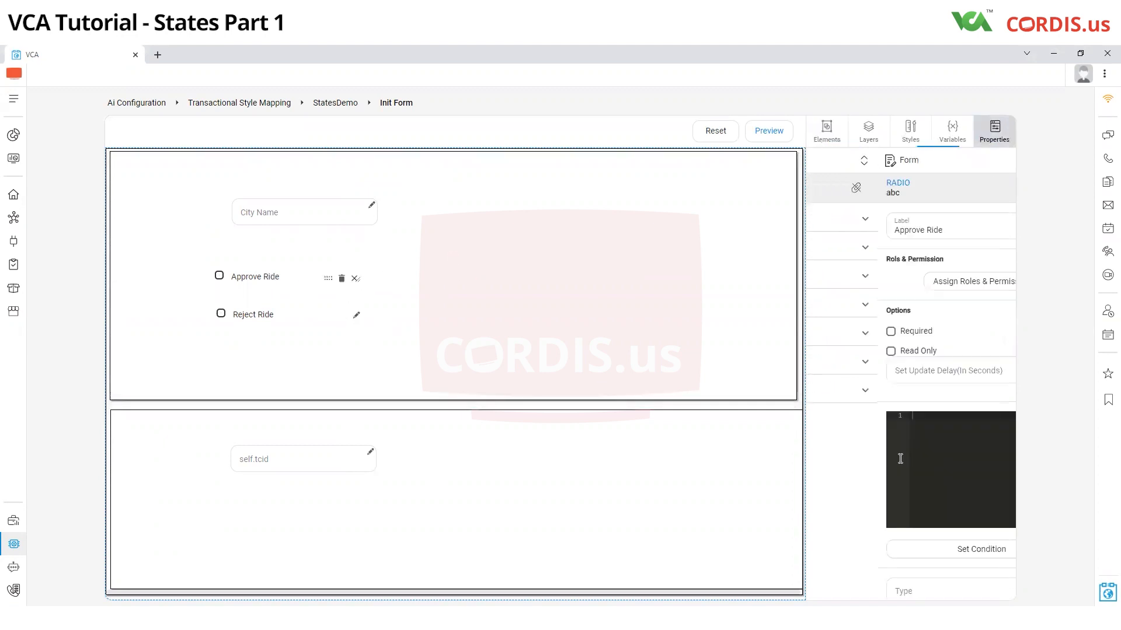
scroll(831, 460, down, 4)
click(356, 316)
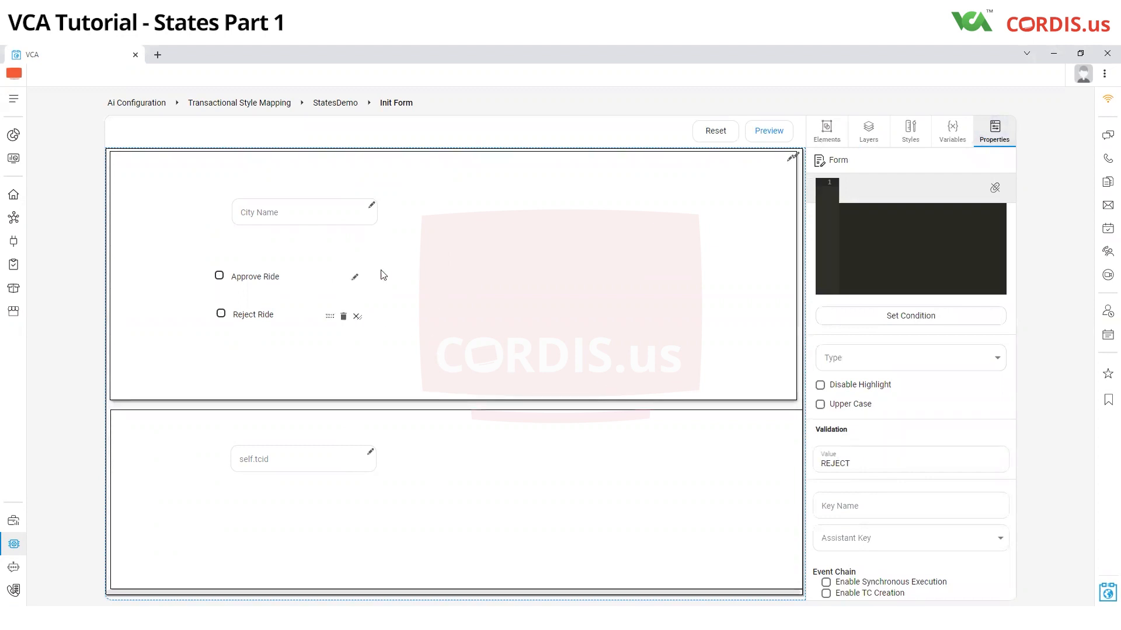
scroll(345, 282, down, 1)
Step: Bind the Approve Ride and Reject Ride radios to the AiActionForm single variable ApproveRejectStrng
click(352, 275)
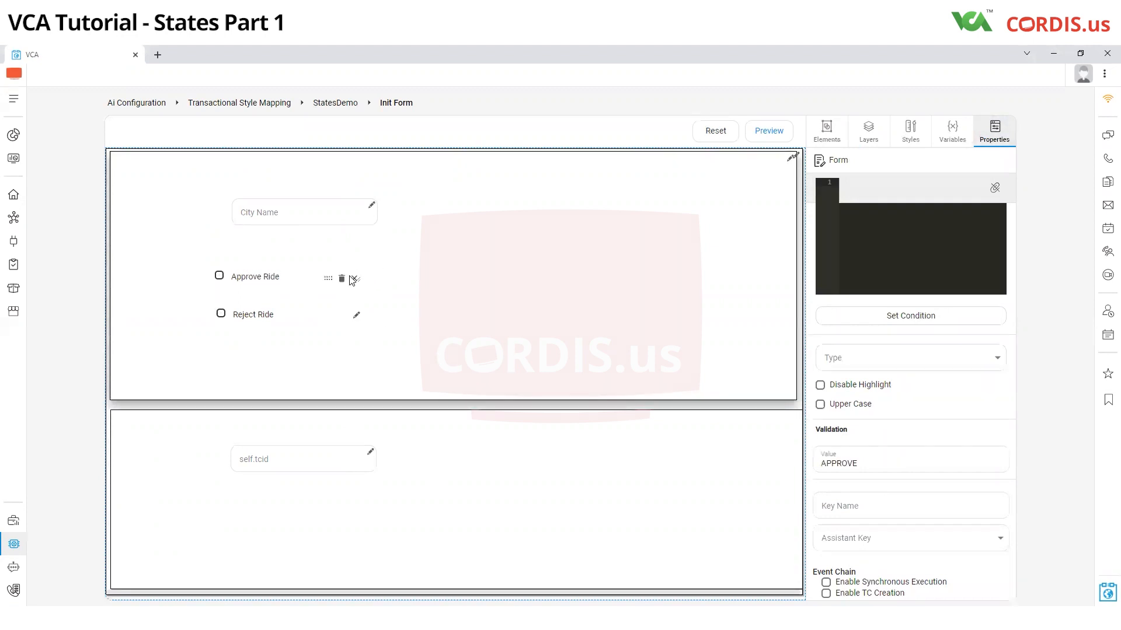
click(953, 143)
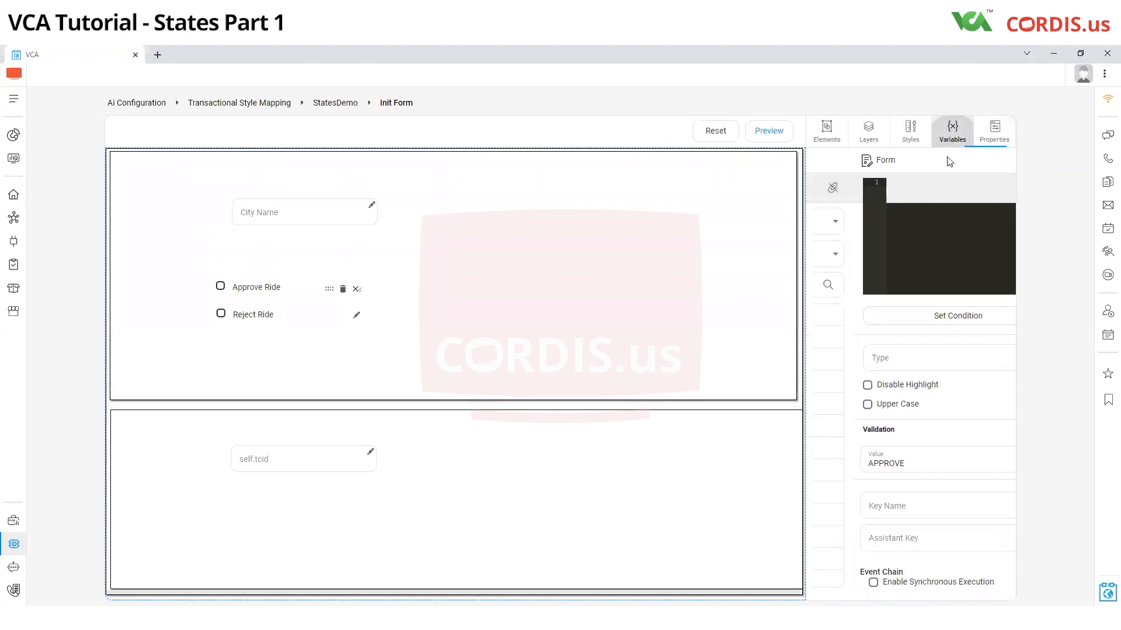
click(900, 232)
scroll(858, 327, down, 3)
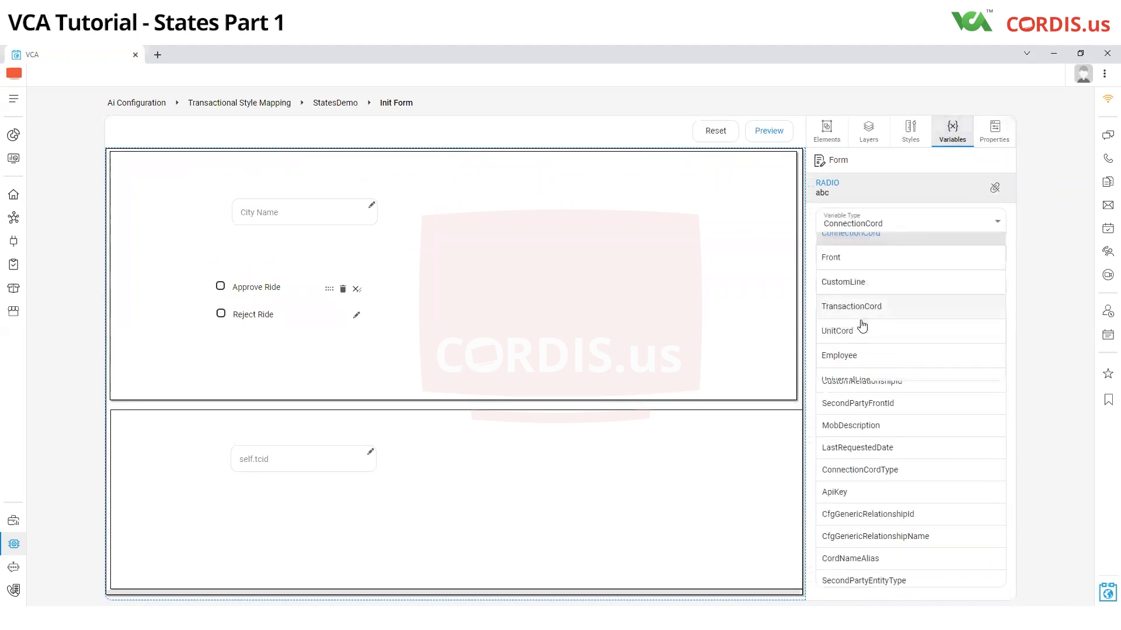
click(852, 349)
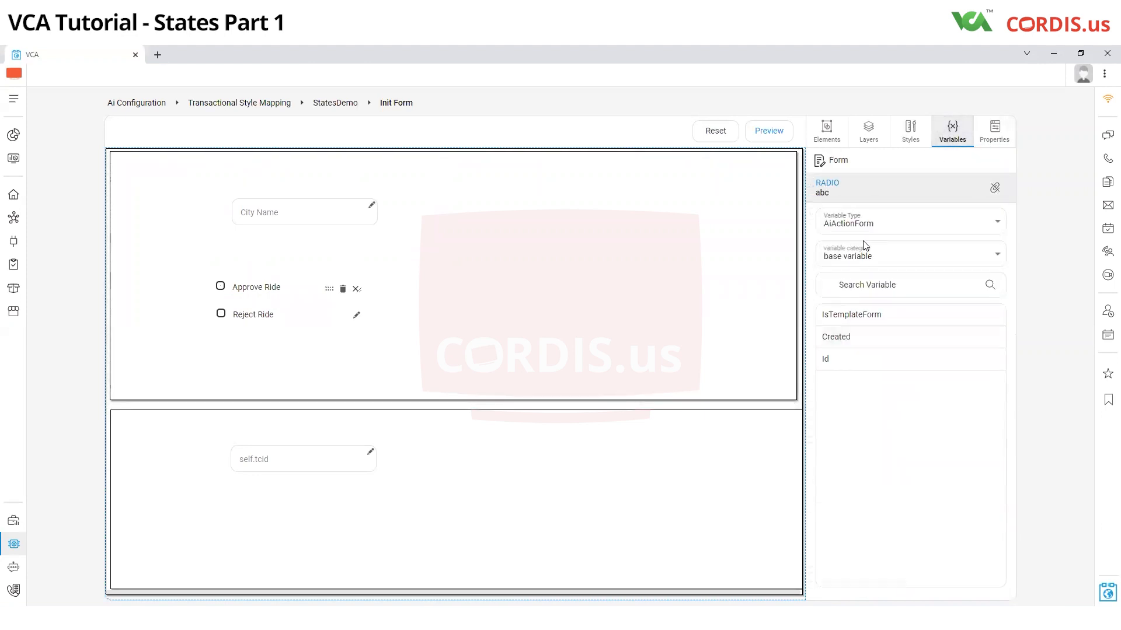
click(864, 257)
click(854, 305)
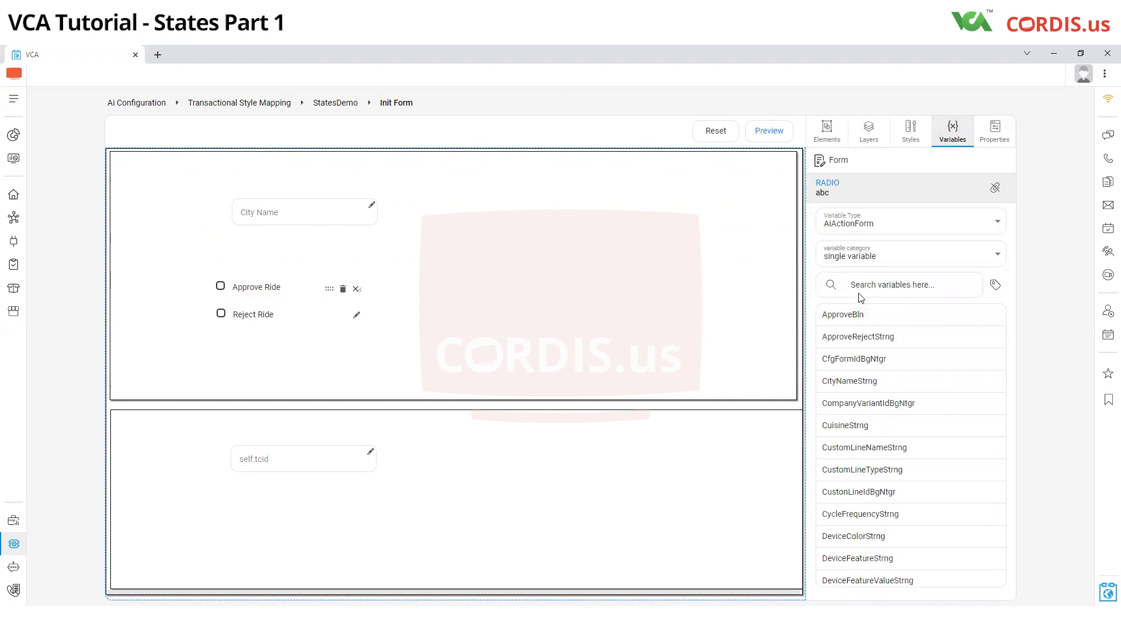
click(868, 284)
text(Appr)
click(865, 340)
click(356, 315)
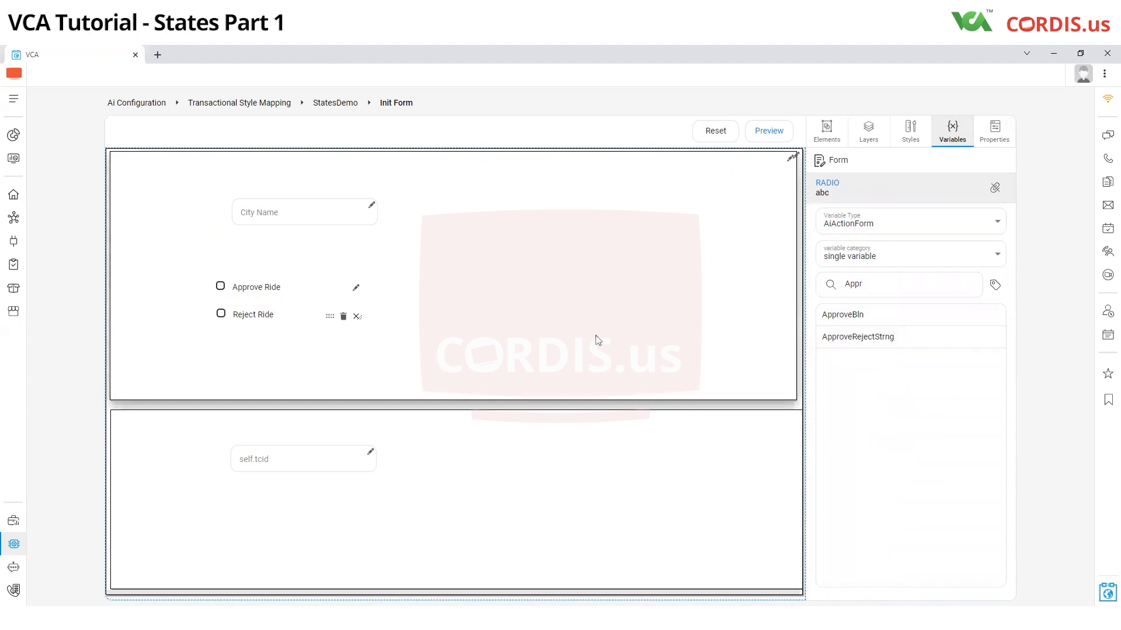
click(856, 341)
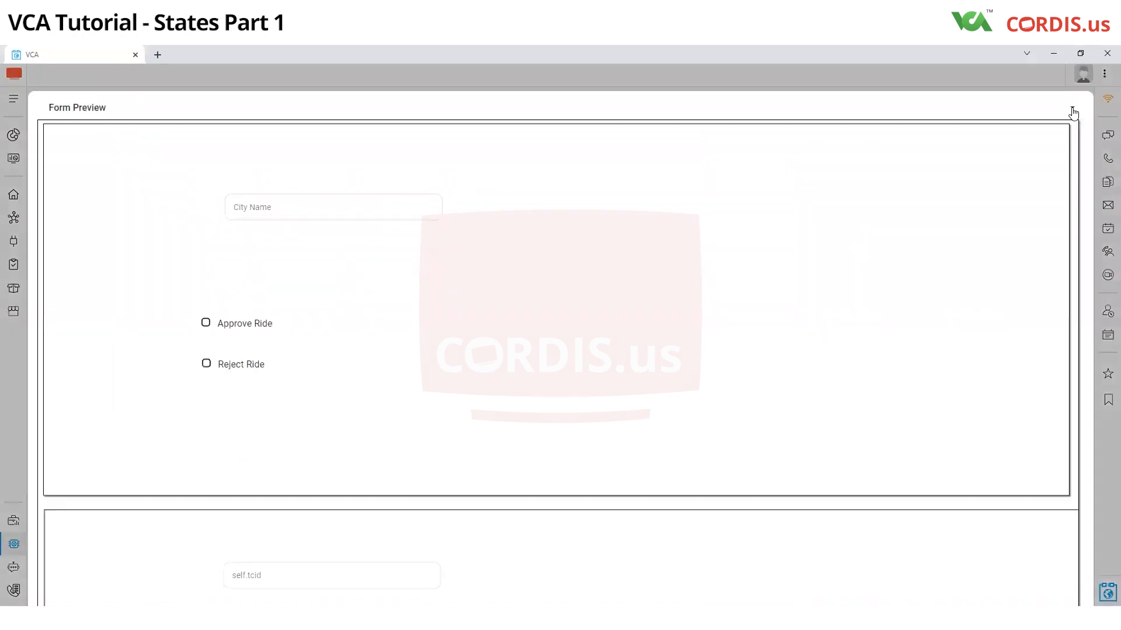
Step: Save the Init Form from its form preview and close the preview
click(1072, 109)
click(957, 325)
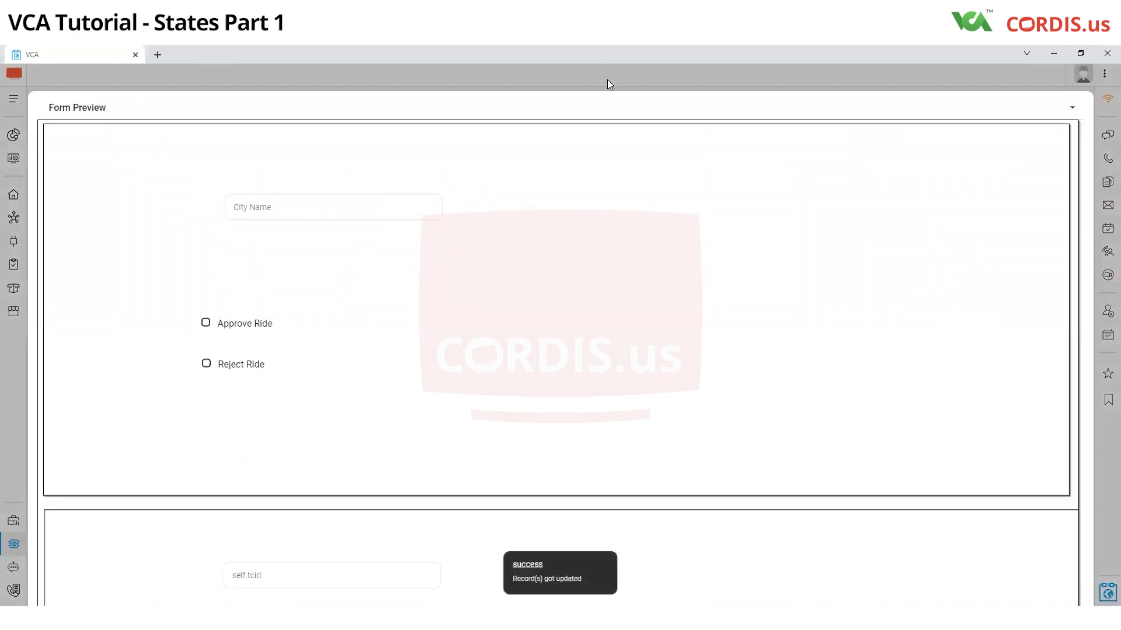
click(607, 79)
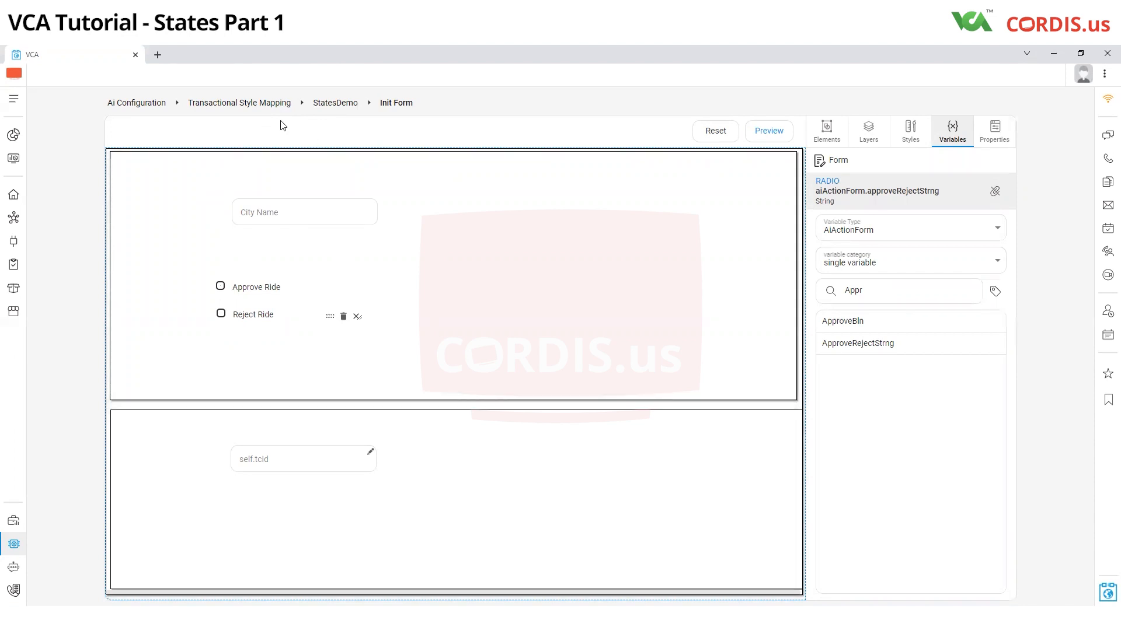
Step: Edit the StatesDemo transactional style, select Init Form as its action form, and save the settings
click(279, 105)
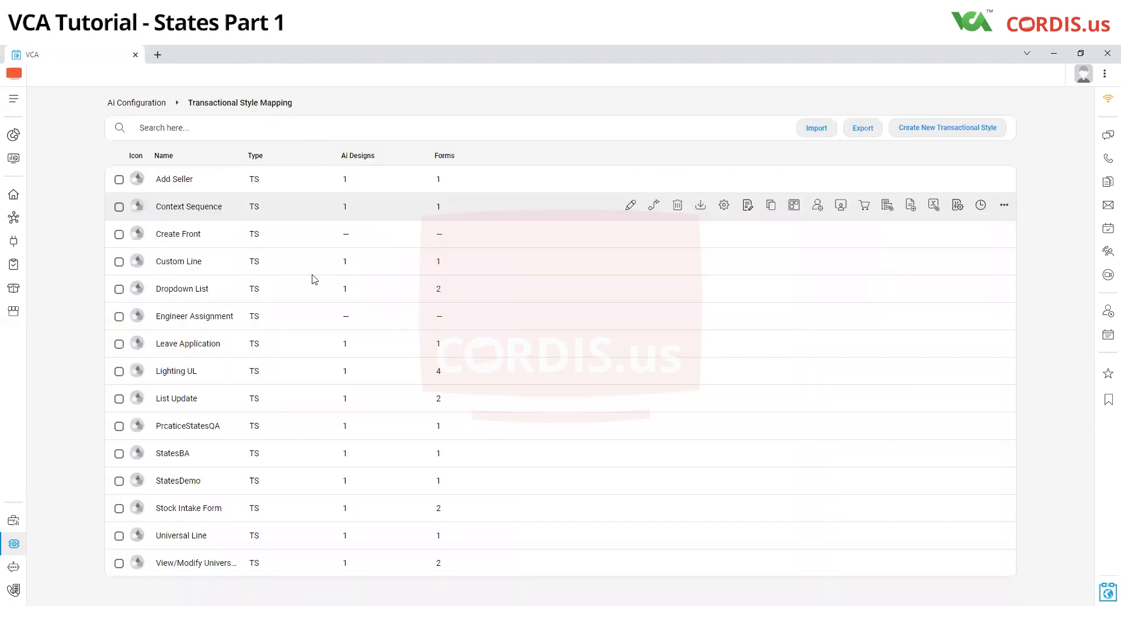
click(629, 479)
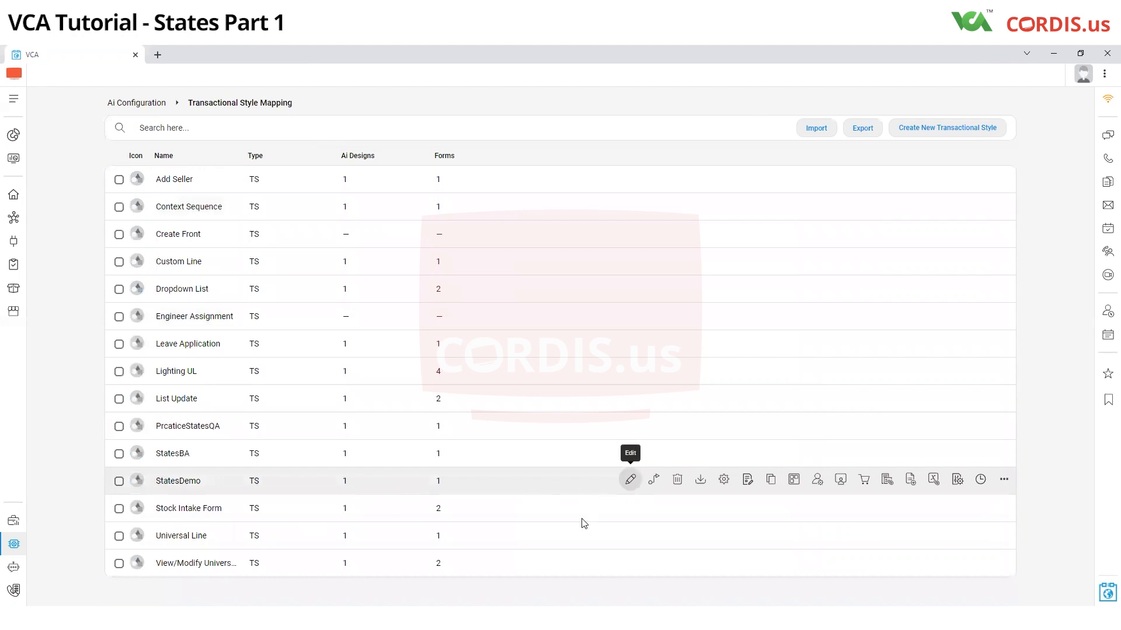
click(465, 426)
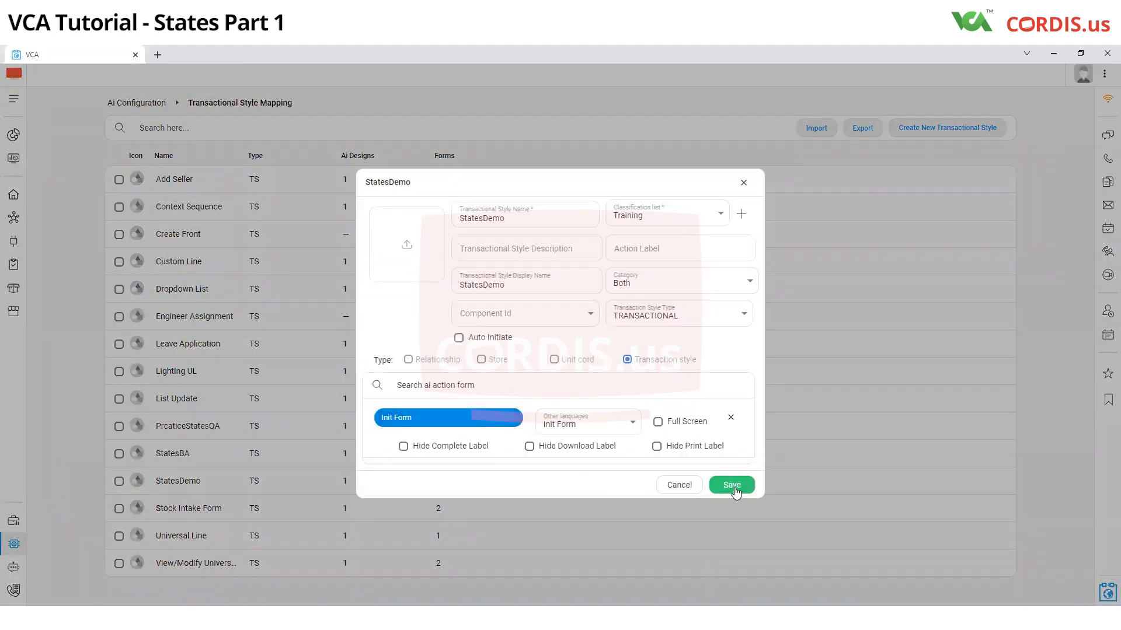
click(734, 489)
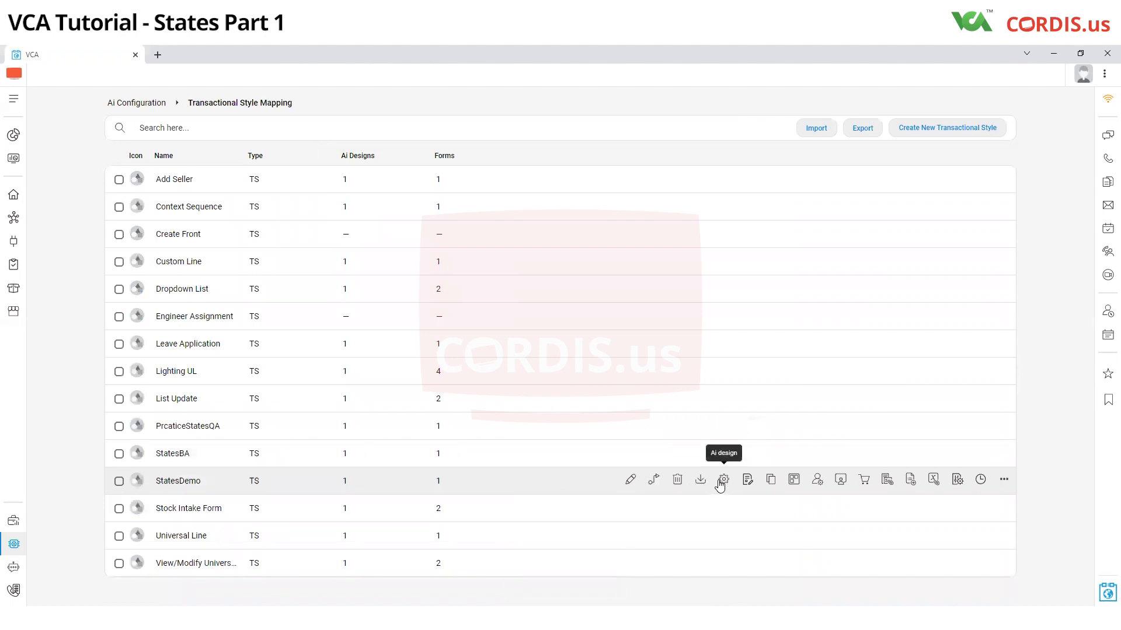
click(631, 483)
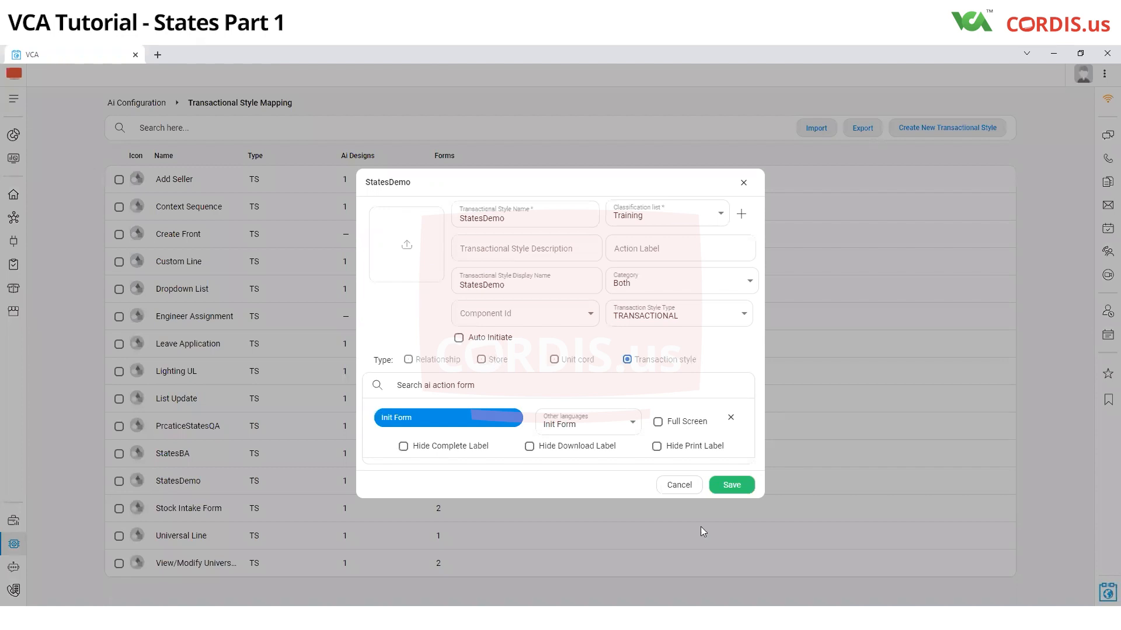
click(728, 484)
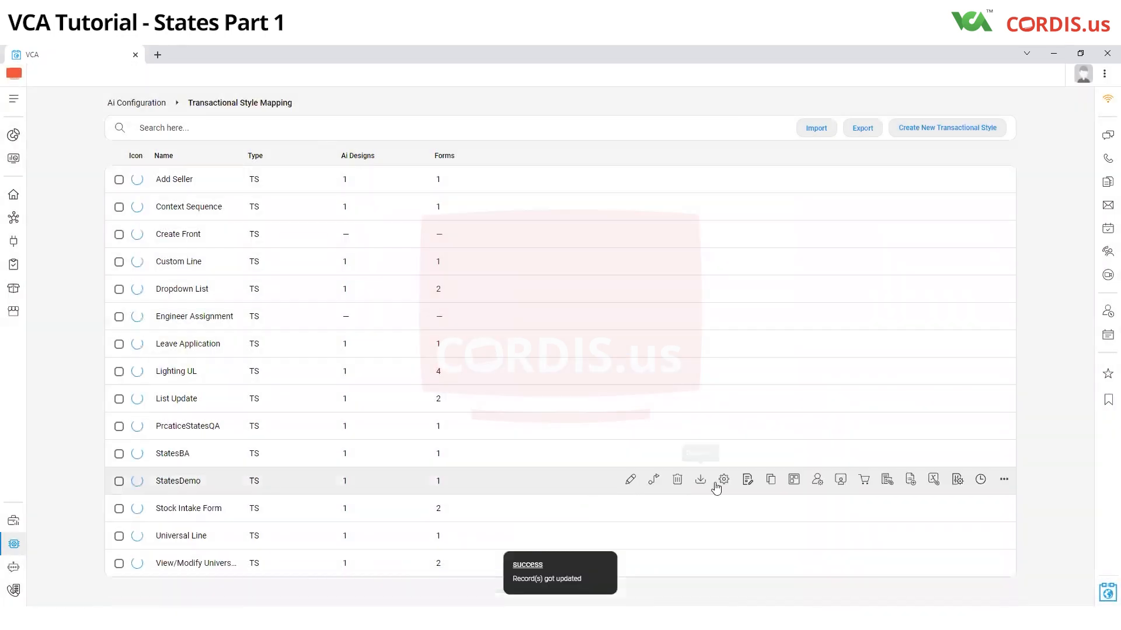
Step: Open the StatesDemoAi design of StatesDemo and briefly view the blank new user form before returning to its forms list
click(717, 483)
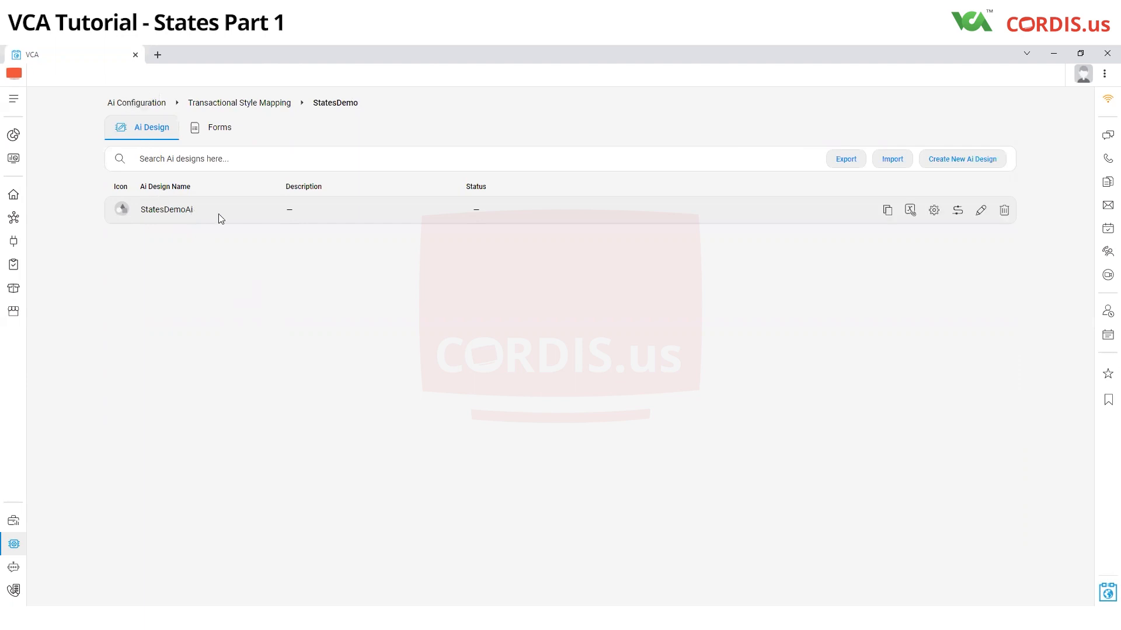
click(934, 211)
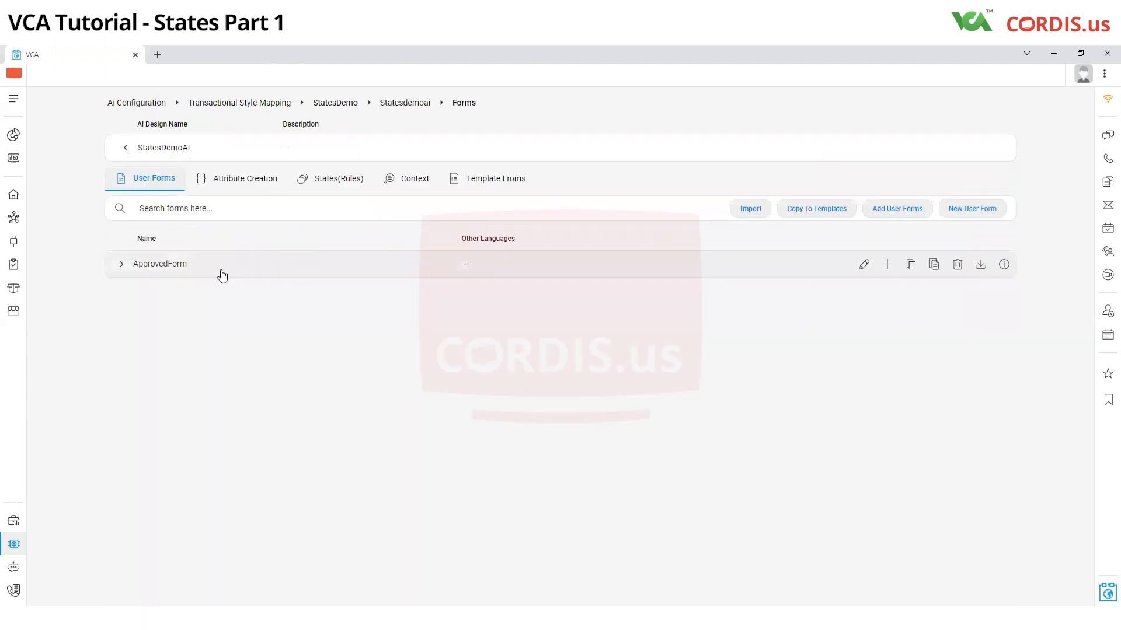
click(972, 216)
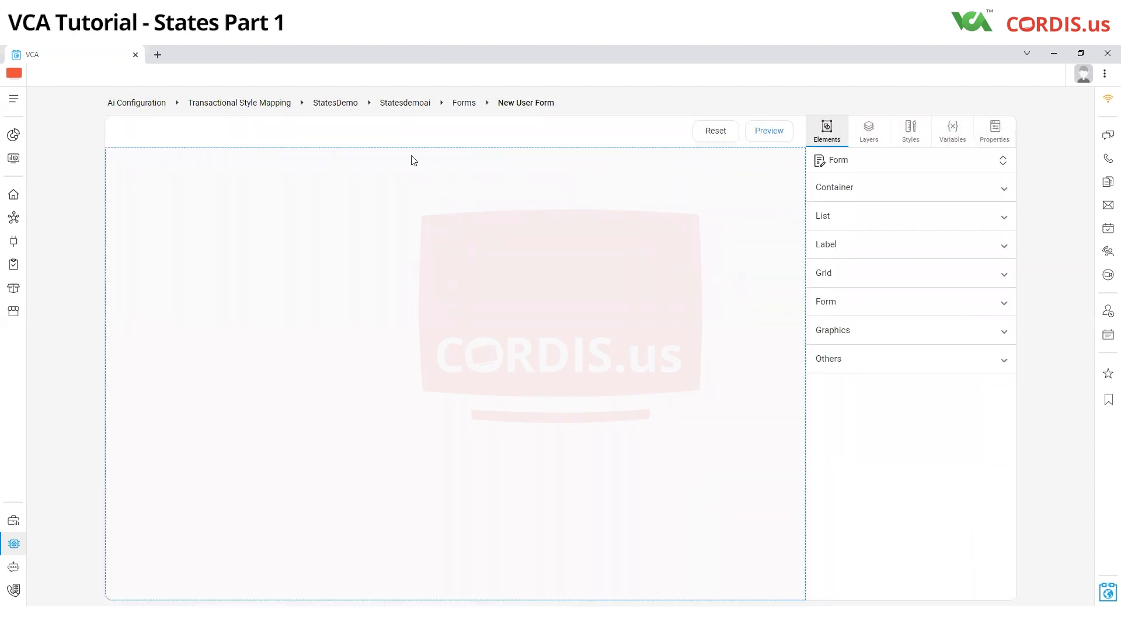
click(403, 102)
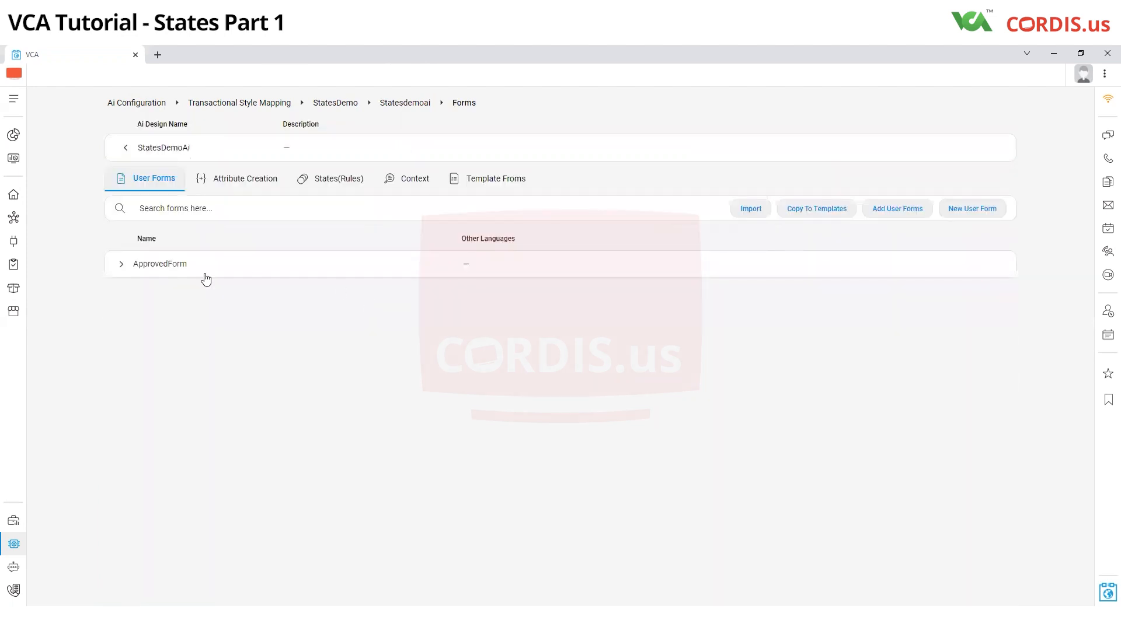
Step: Open ApprovedForm and inspect its City Name textbox, Ride Approved!! label and self.tcid textbox
click(862, 261)
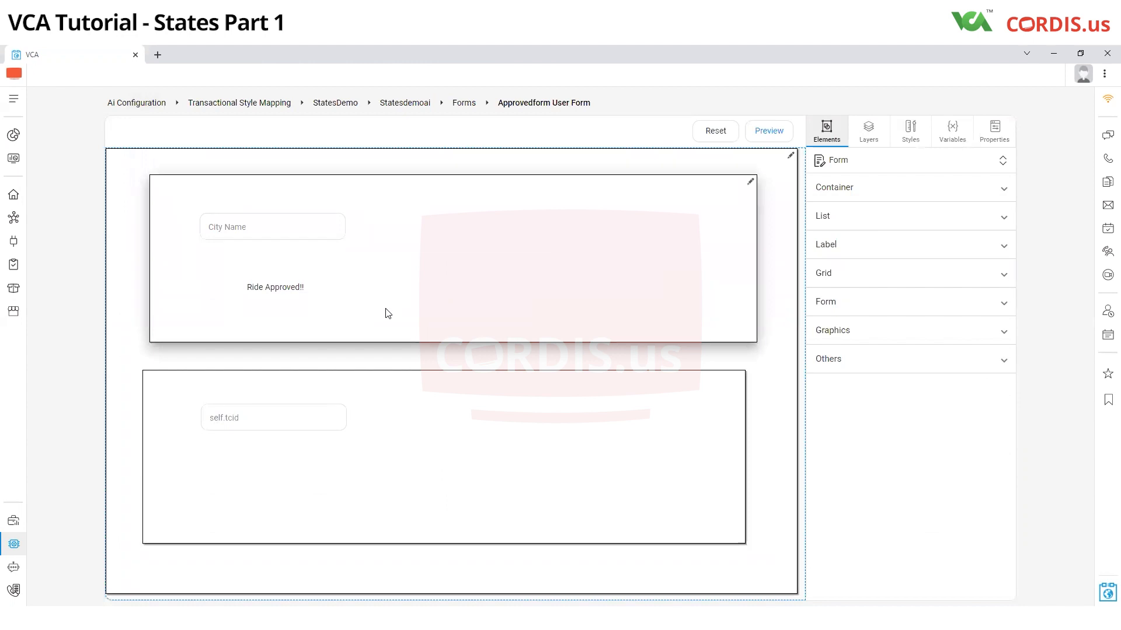
mouse_move(323, 228)
click(338, 224)
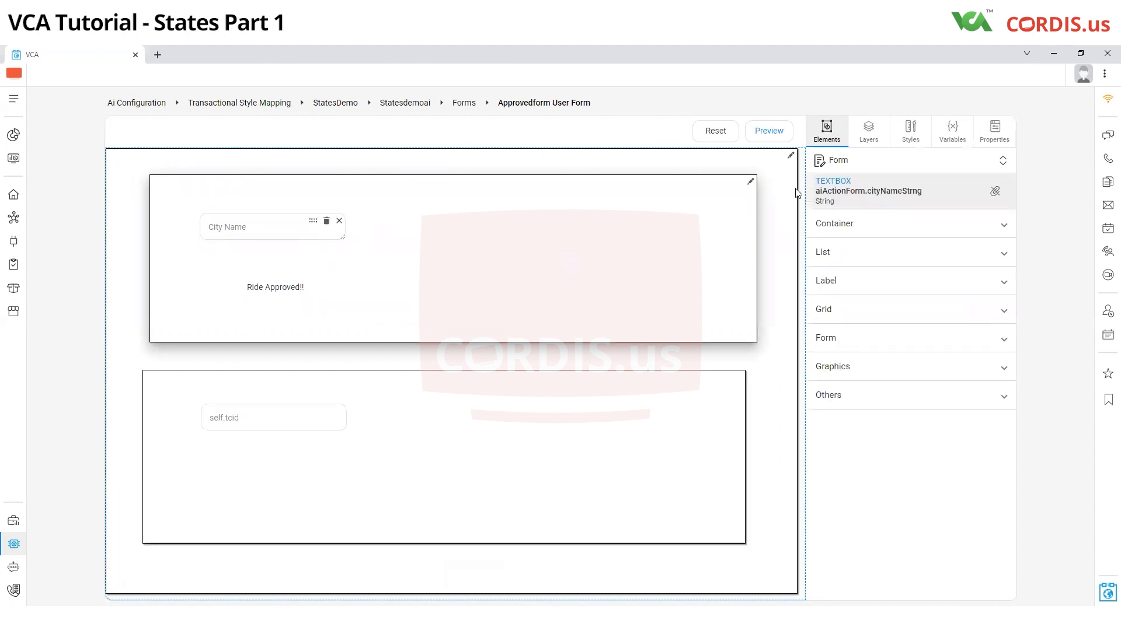
triple_click(928, 187)
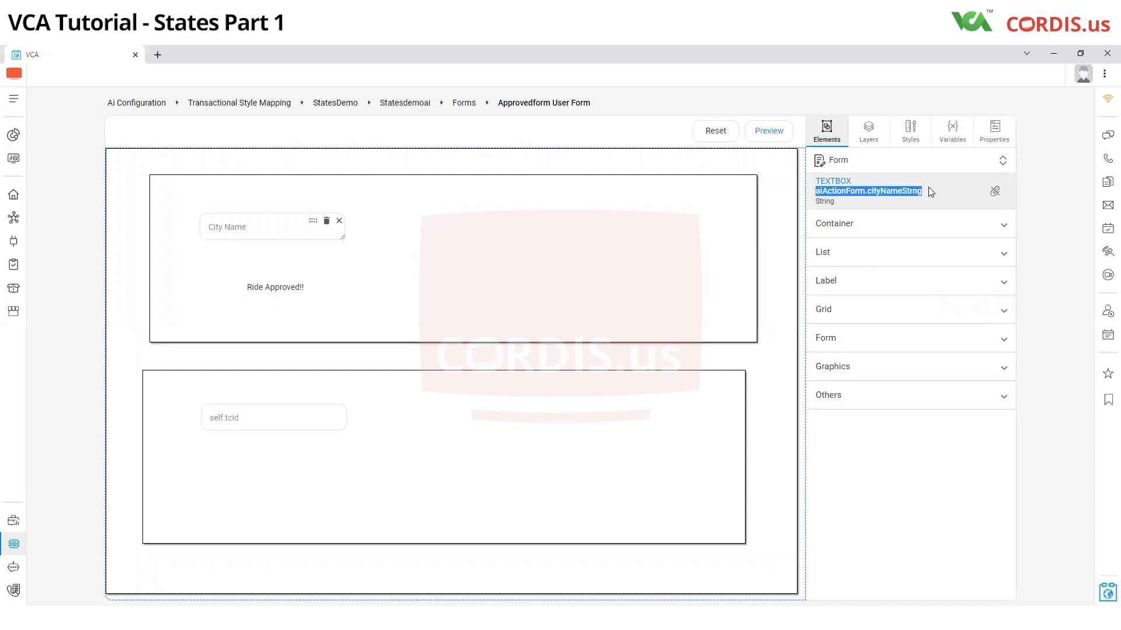
click(388, 289)
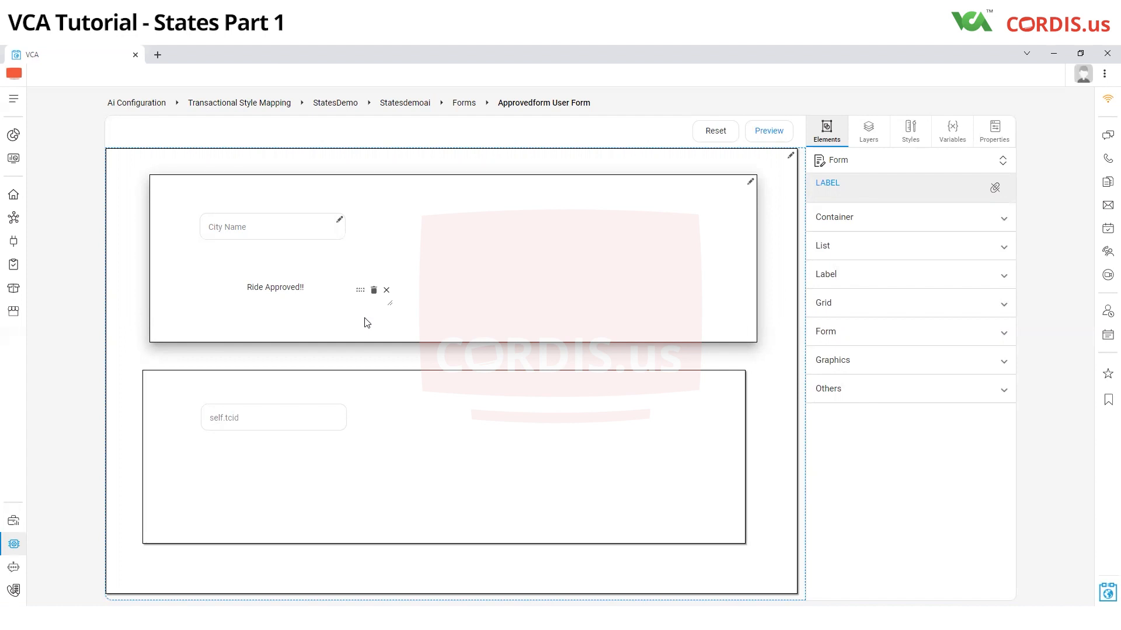
click(341, 416)
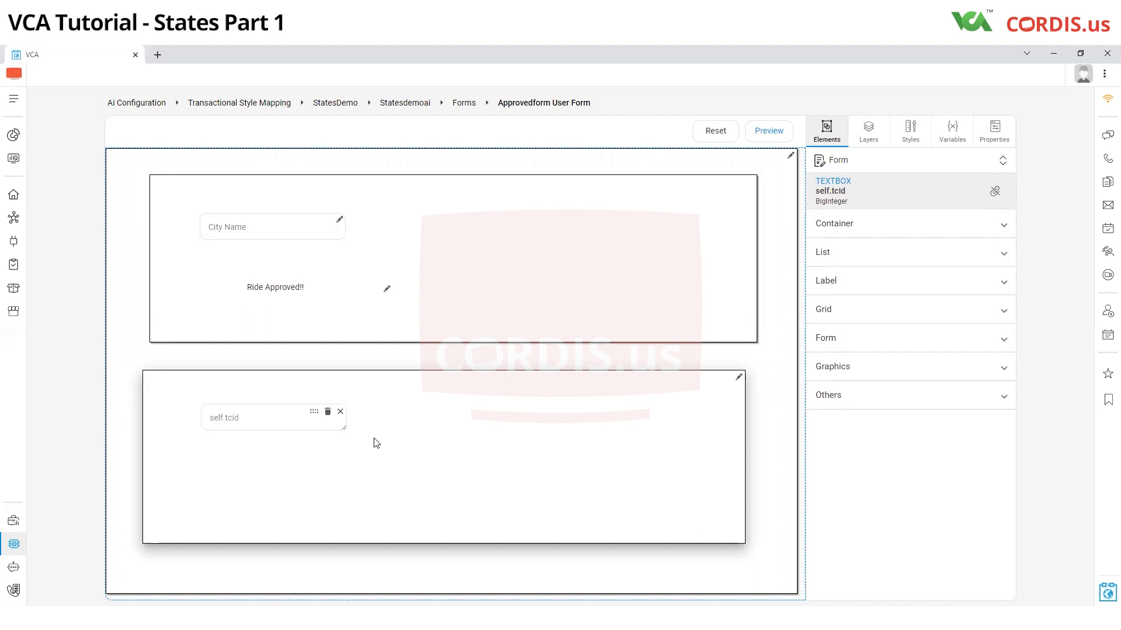
Step: Start a new state in the StatesDemoAi states (rules) and name it ApprovedSate
click(400, 107)
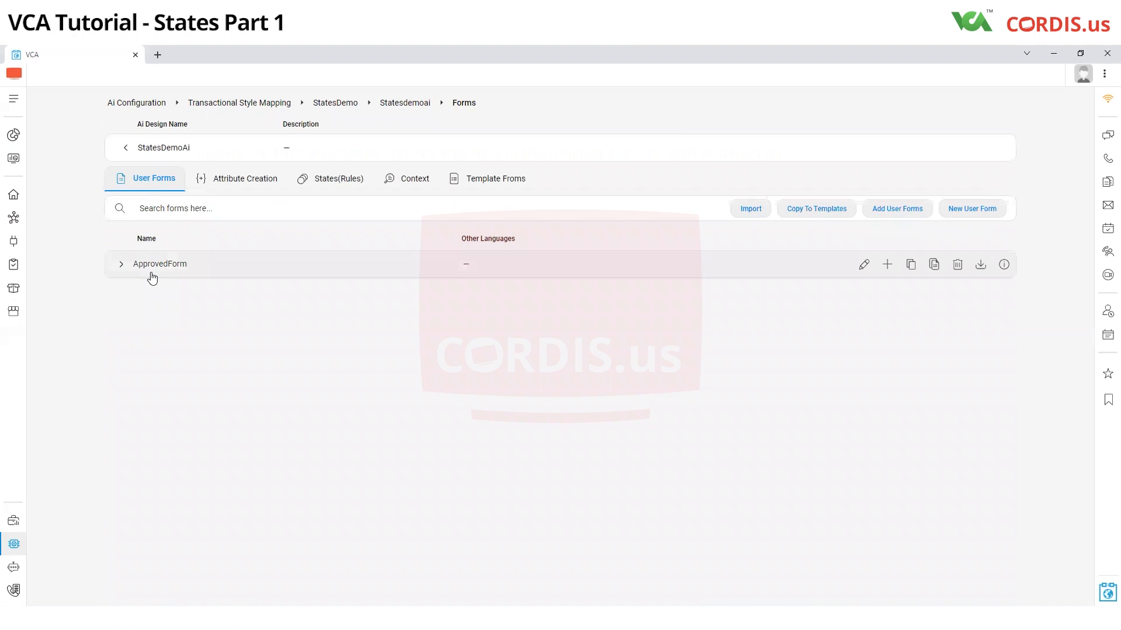
click(335, 186)
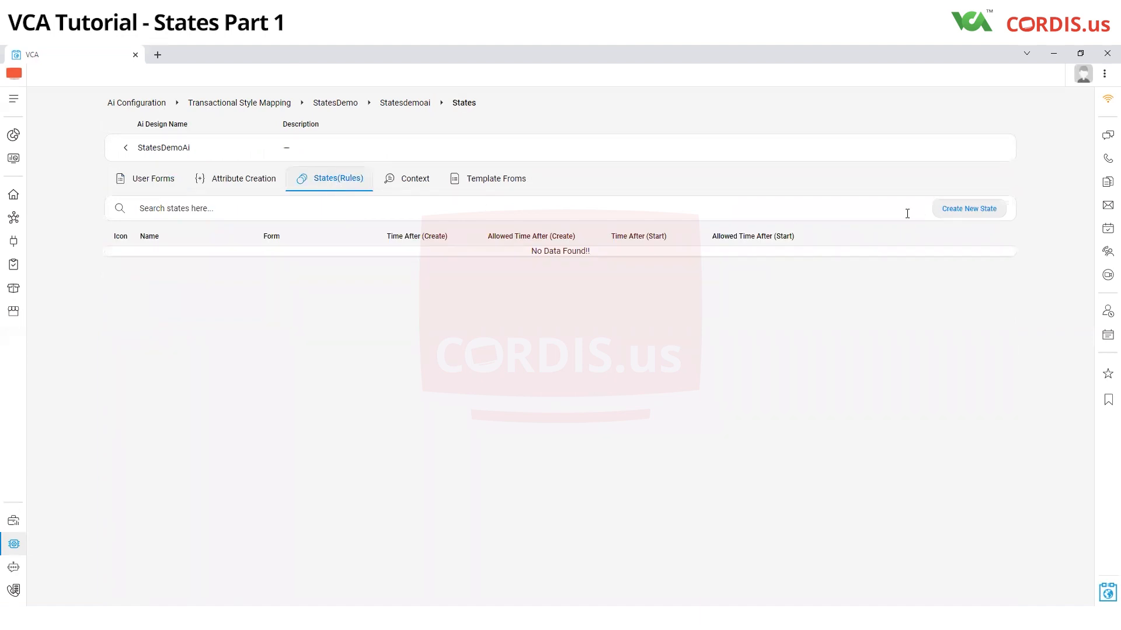
click(977, 217)
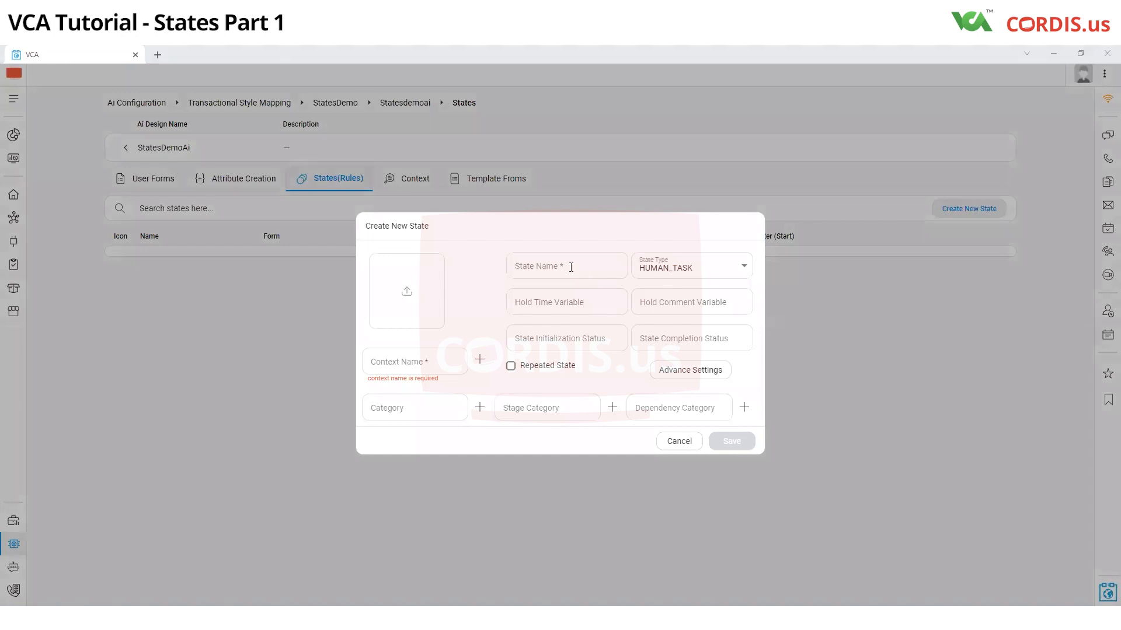
click(571, 266)
text(ApprovedSate)
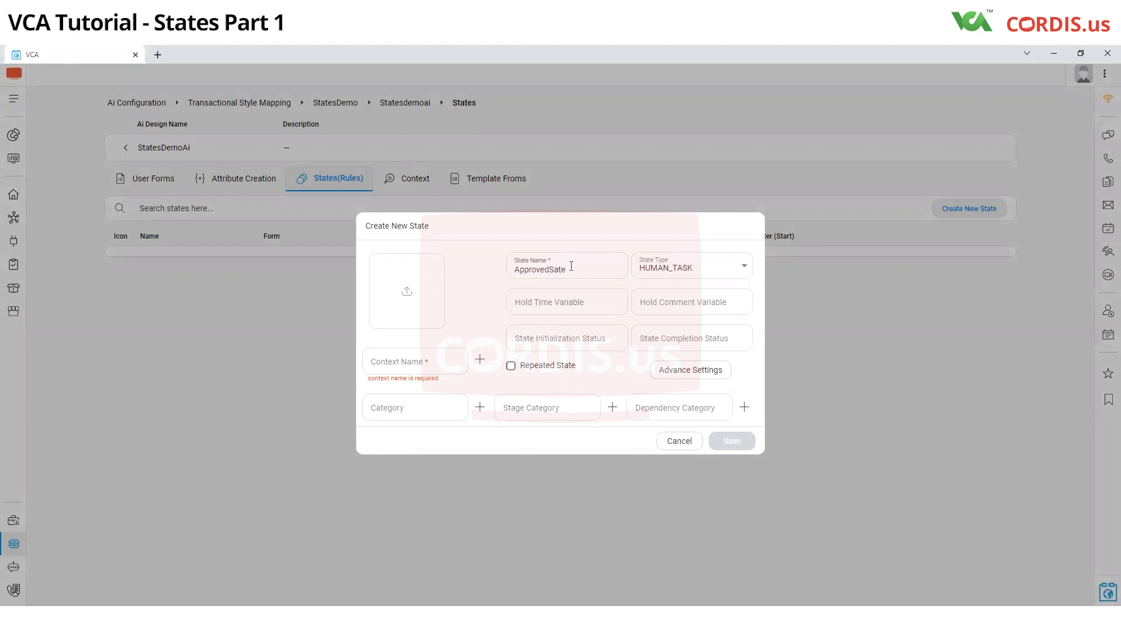
Step: Review the available state types and choose HUMAN_TASK for the new state
click(657, 274)
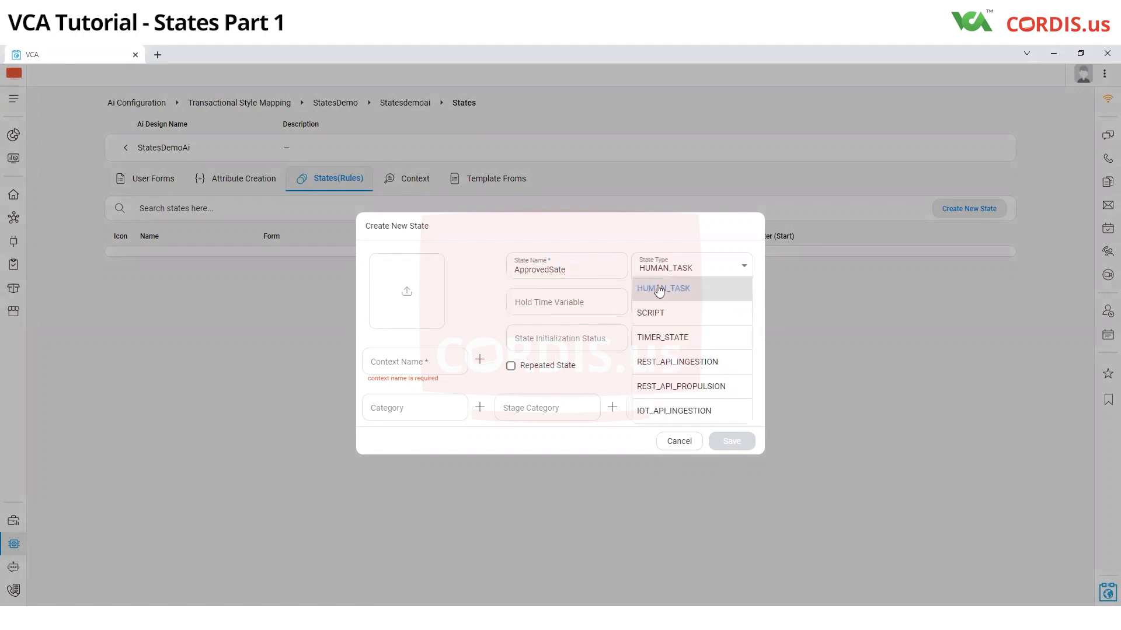
scroll(665, 421, down, 1)
scroll(665, 388, up, 1)
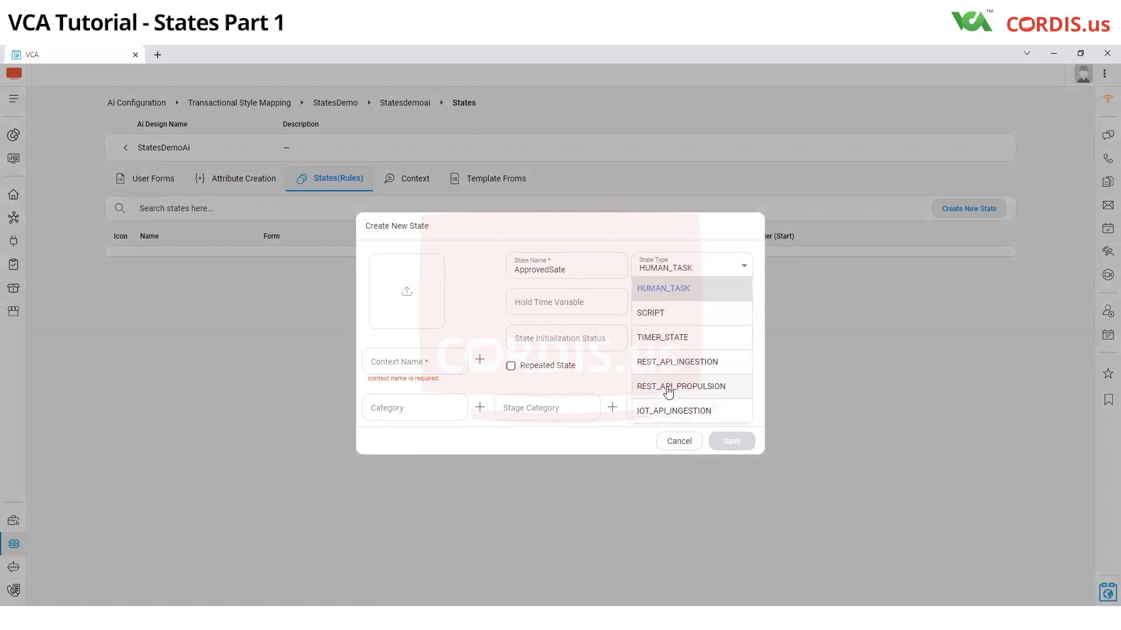
click(657, 290)
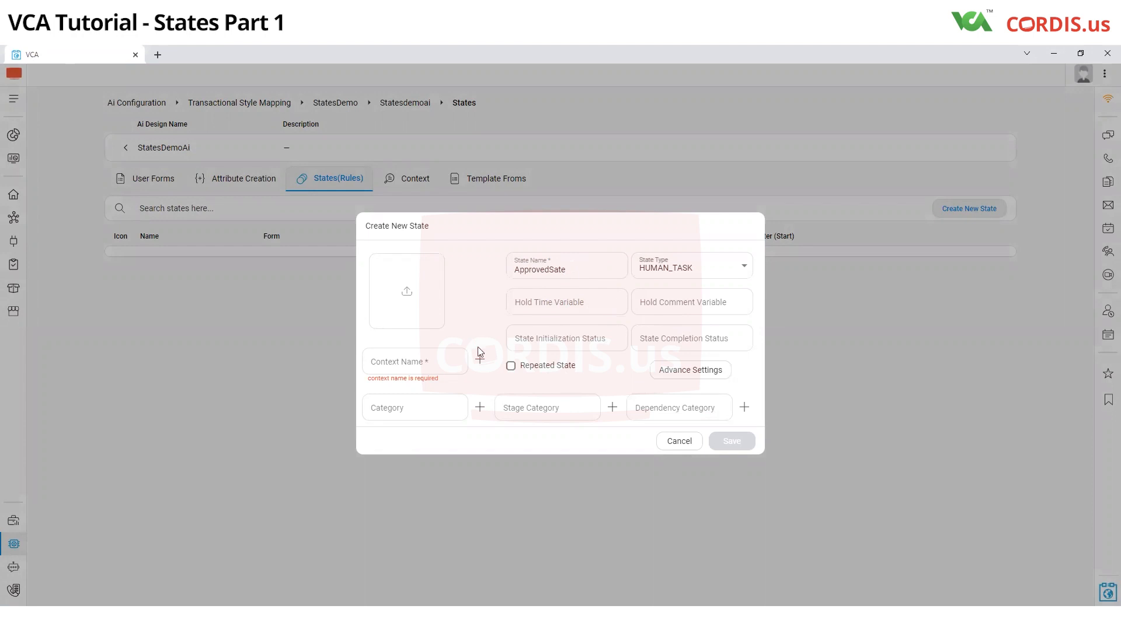
Step: Create and save a new AI state context named StateDemo for the new state
click(411, 365)
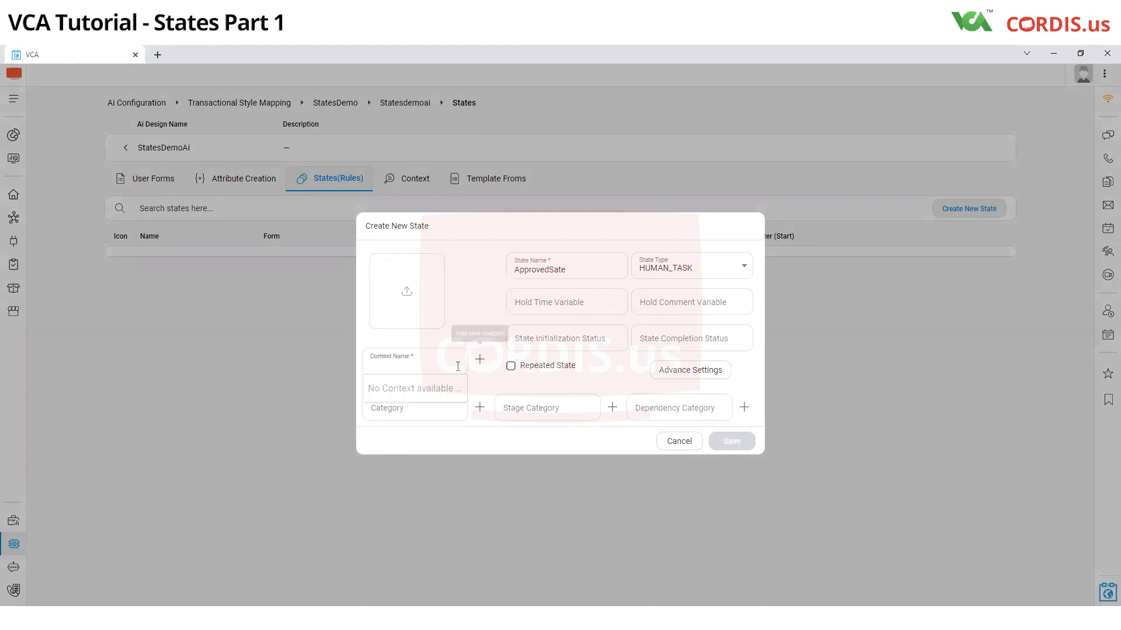
click(479, 359)
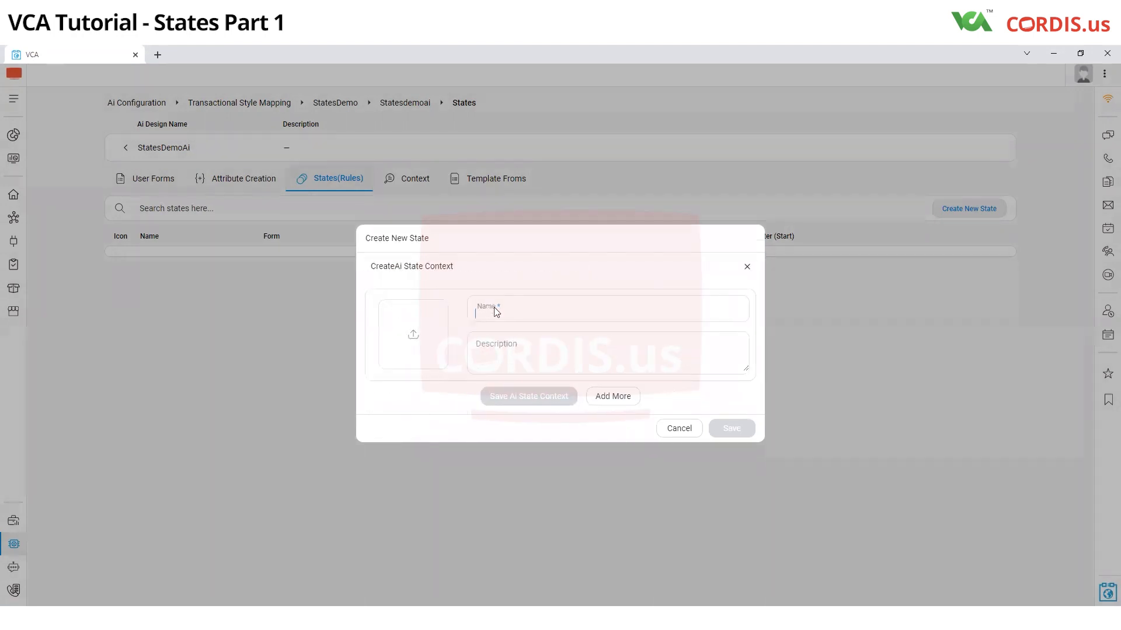
text(SatteDemo)
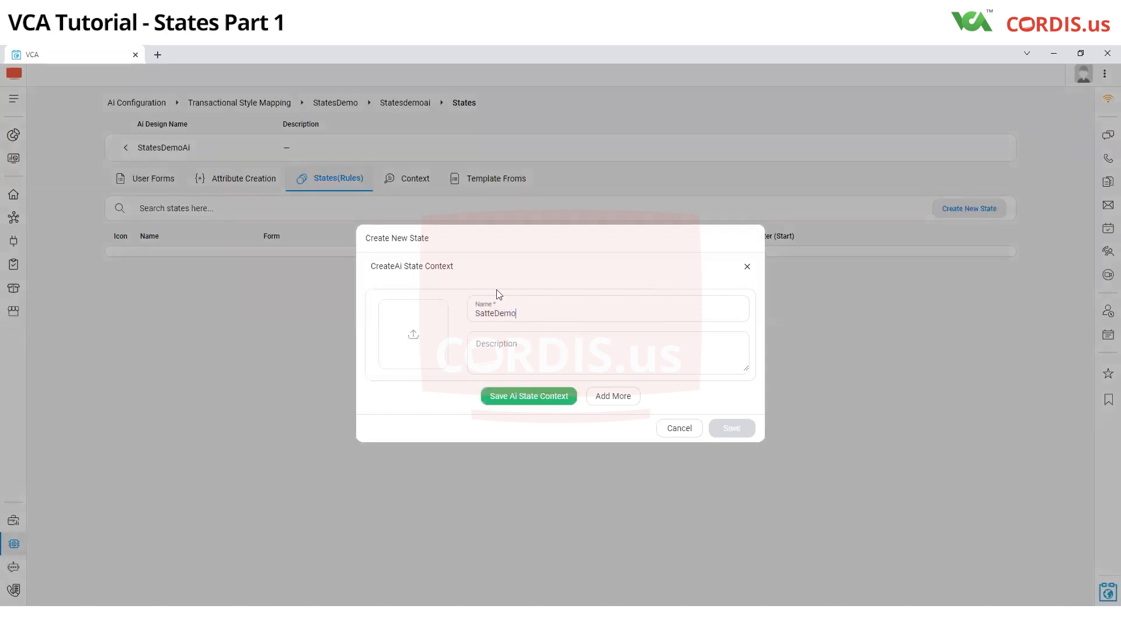
click(480, 316)
text(t)
key(Delete)
click(528, 396)
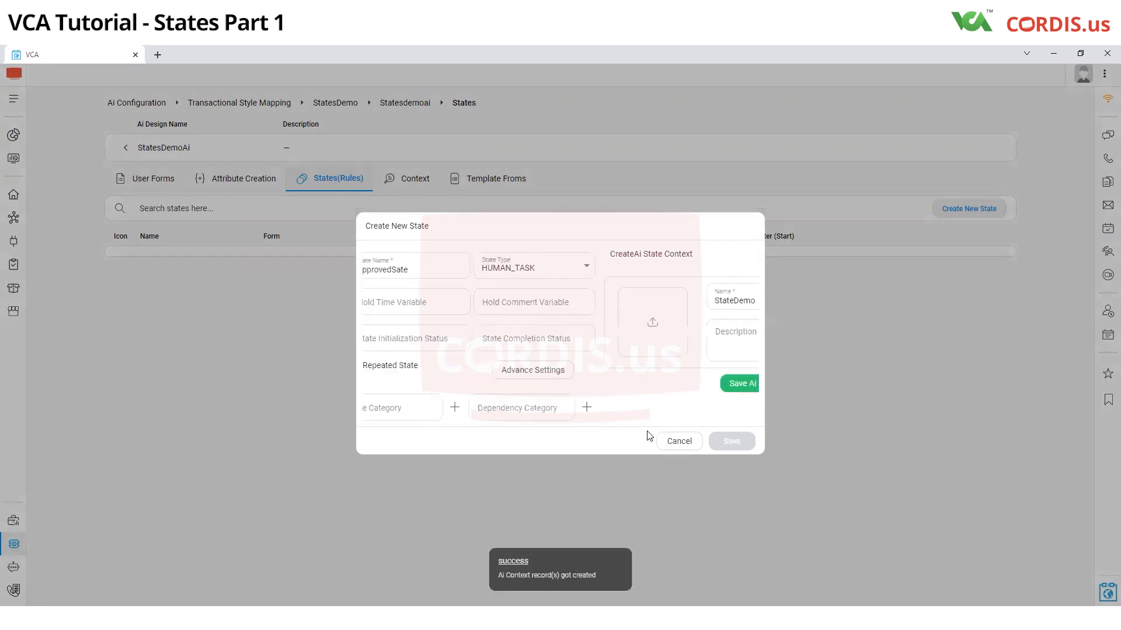
Step: Assign the StateDemo context to the new state and save the state
click(419, 364)
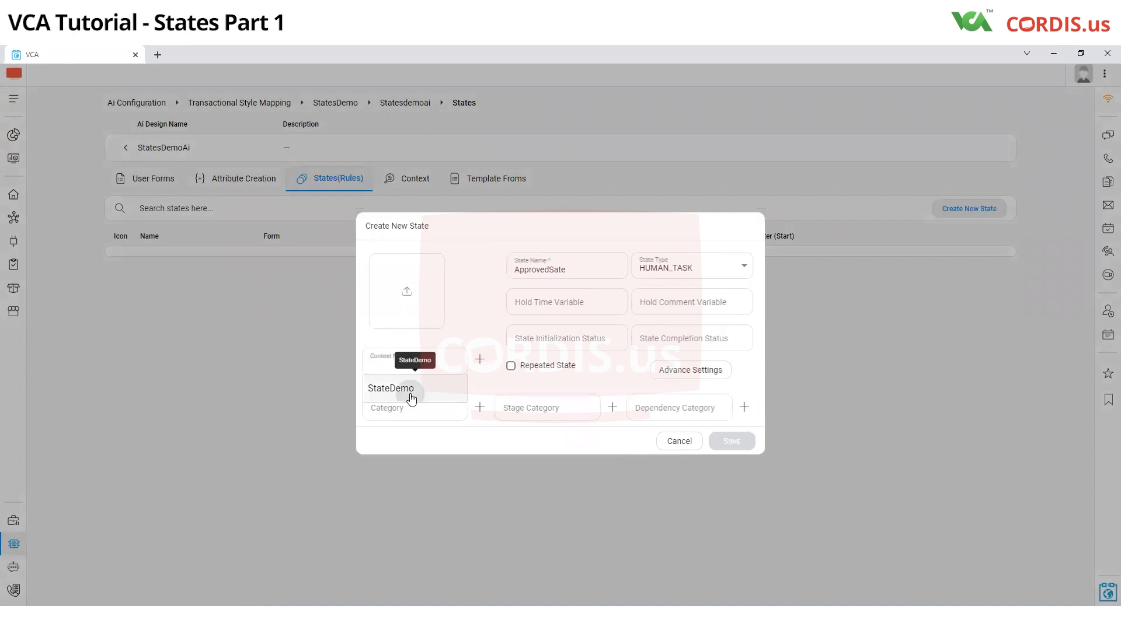
click(412, 393)
click(740, 441)
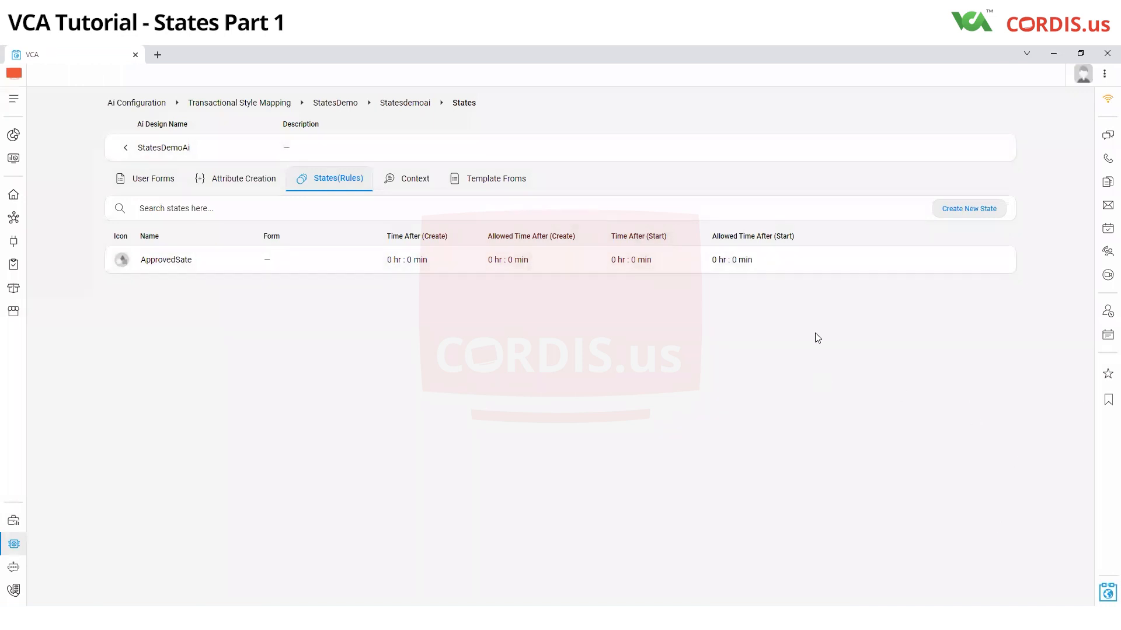
Step: Attach ApprovedForm as the AI action form of the ApprovedSate state and save it
mouse_move(810, 261)
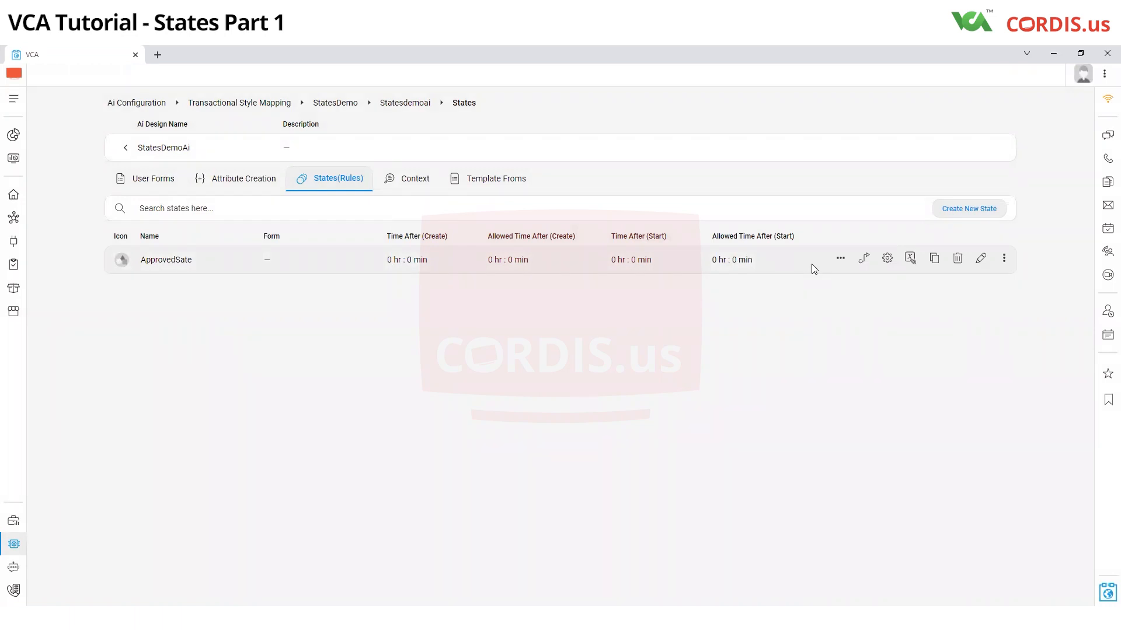
click(841, 258)
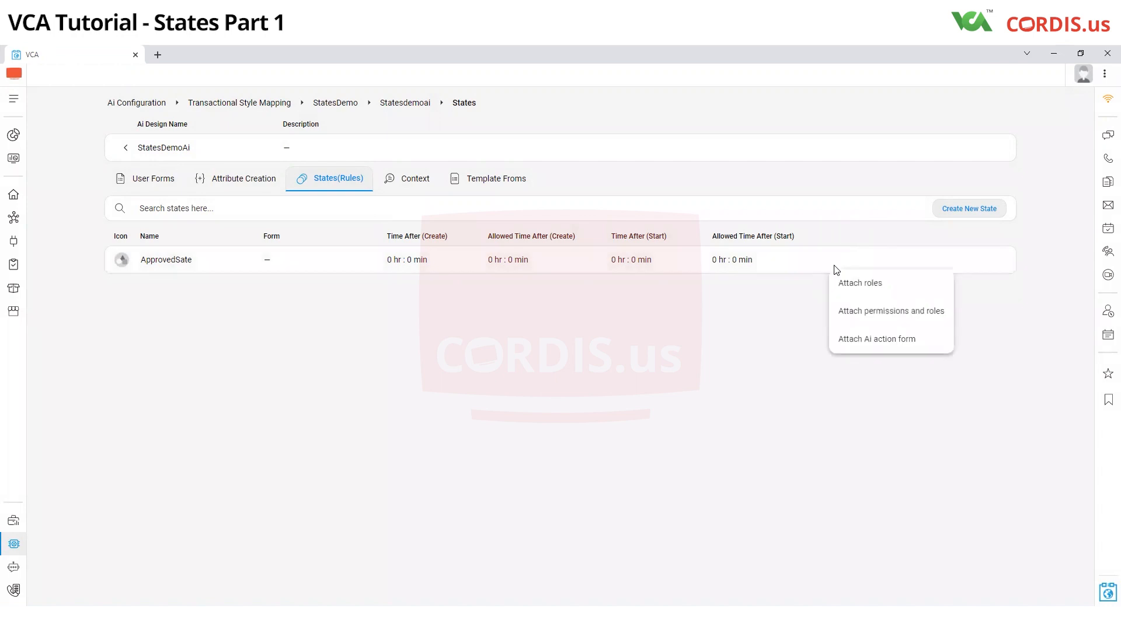
click(857, 344)
click(858, 340)
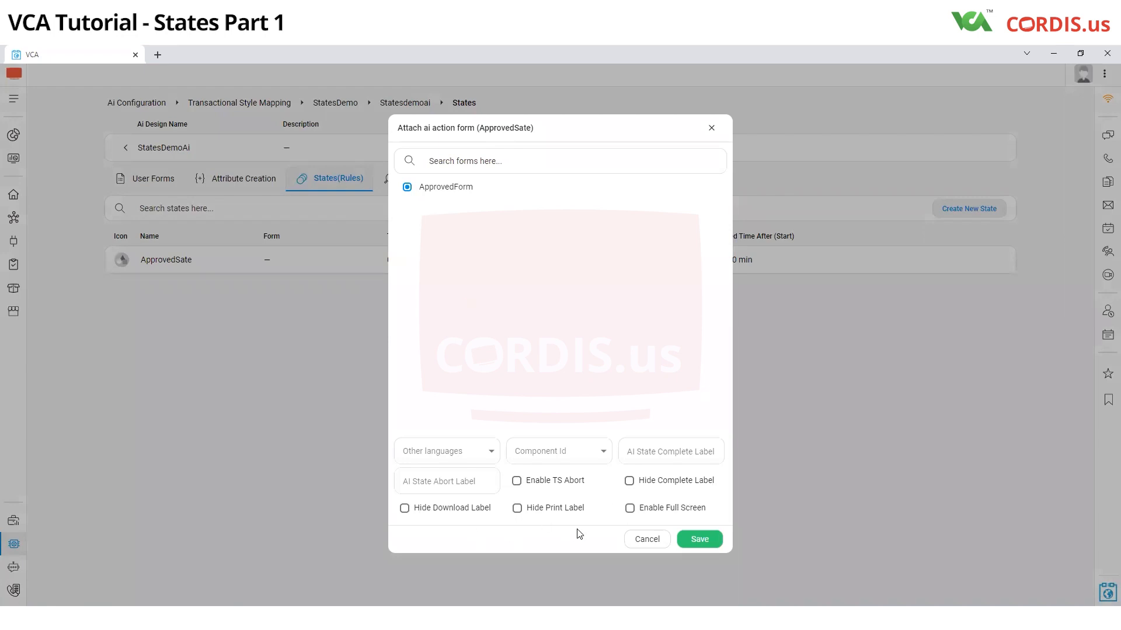
click(702, 540)
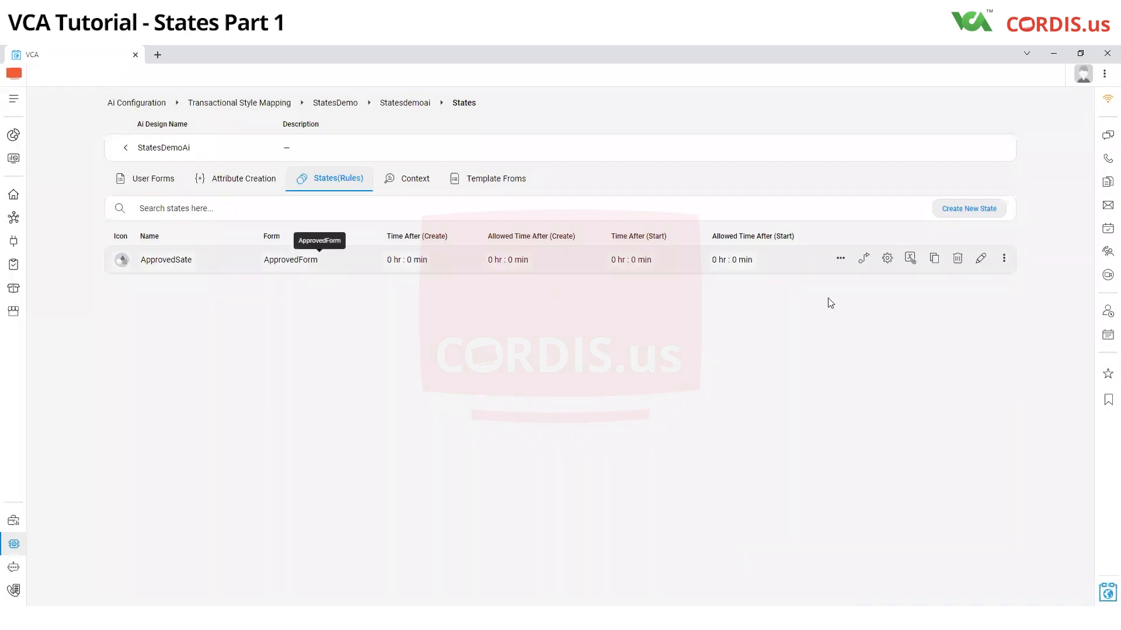
Step: Attach the fixed roles sys_admin and sys_employee to ApprovedSate with the Claim_Based algorithm and save
click(840, 258)
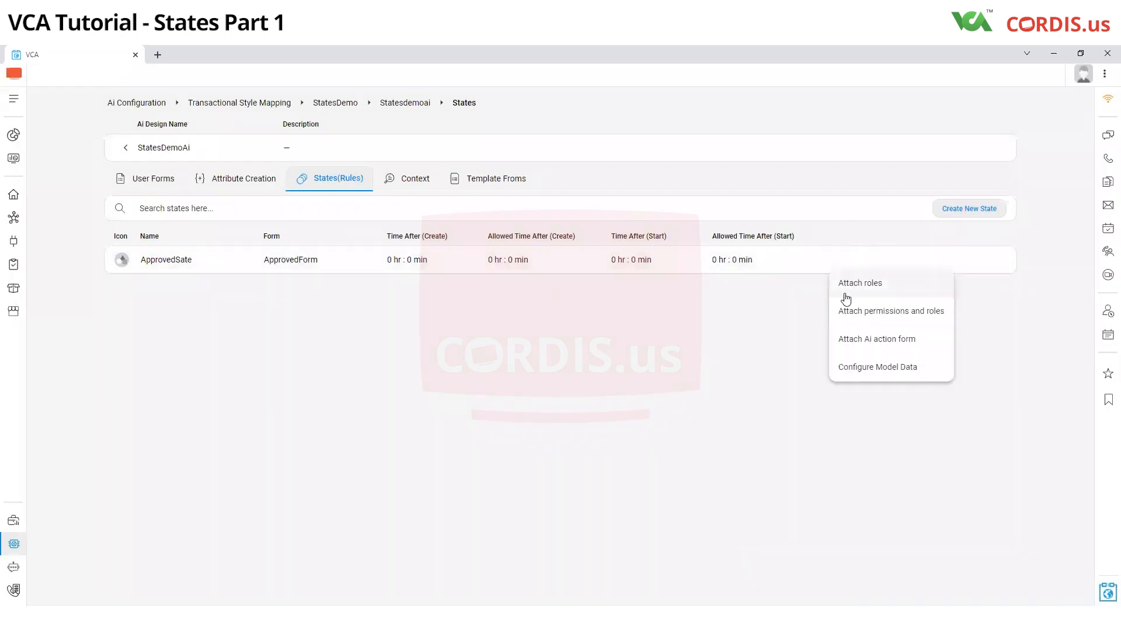
click(844, 294)
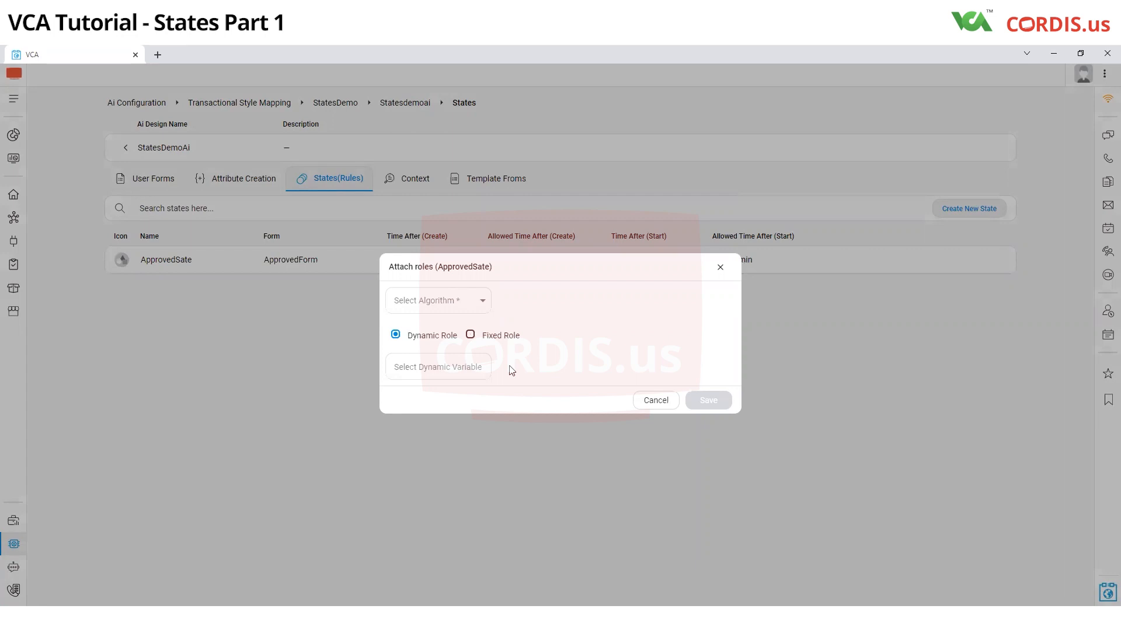
click(465, 313)
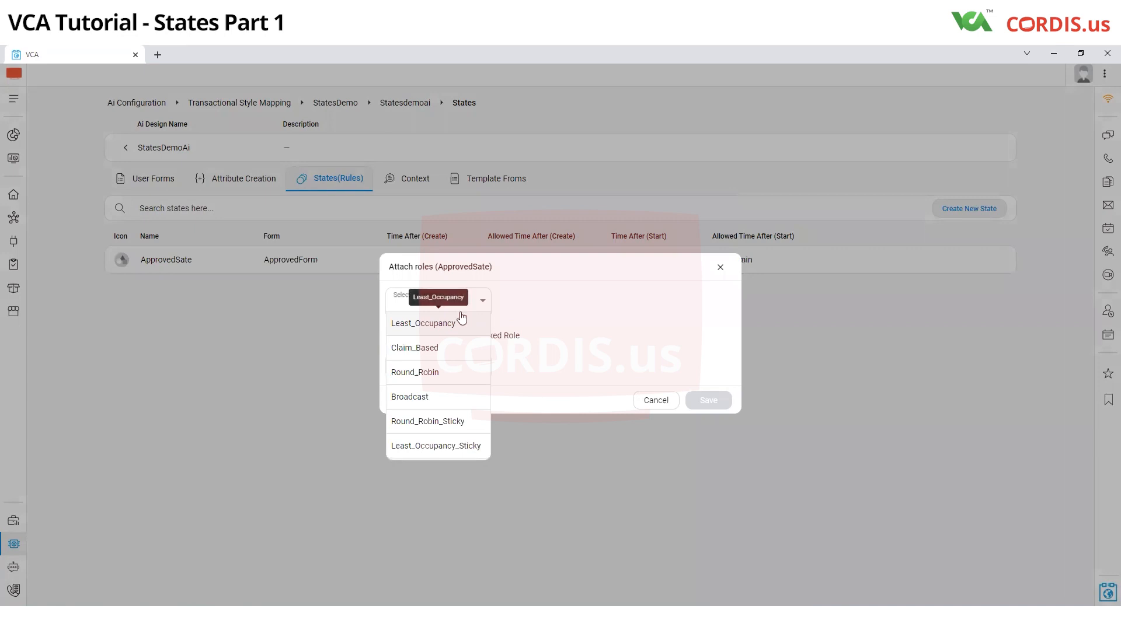
click(459, 348)
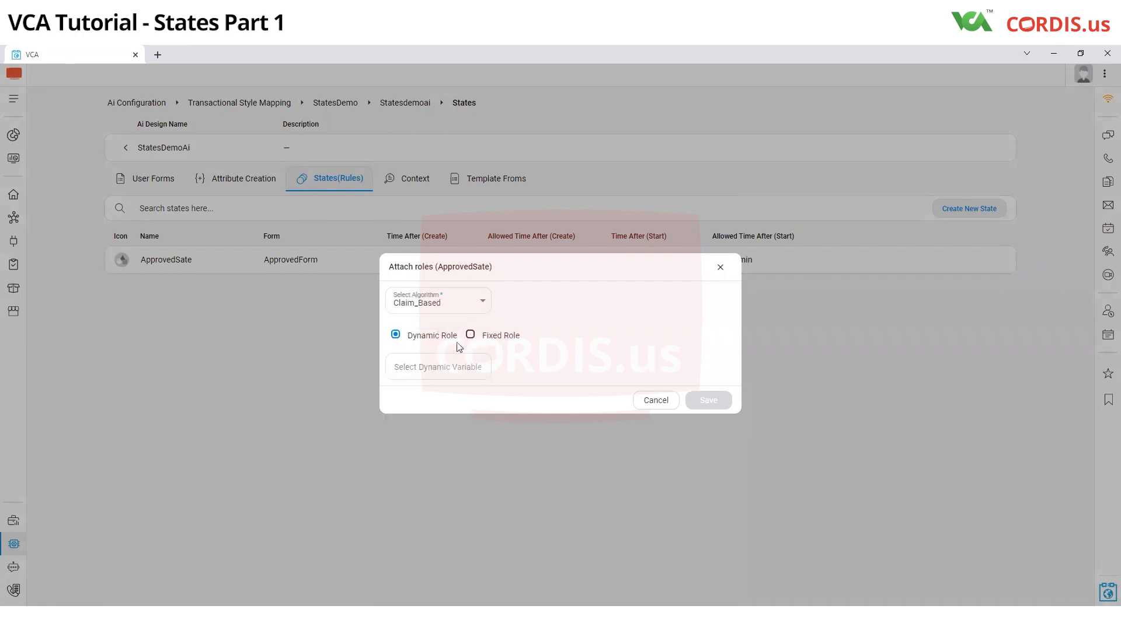
click(470, 334)
click(461, 376)
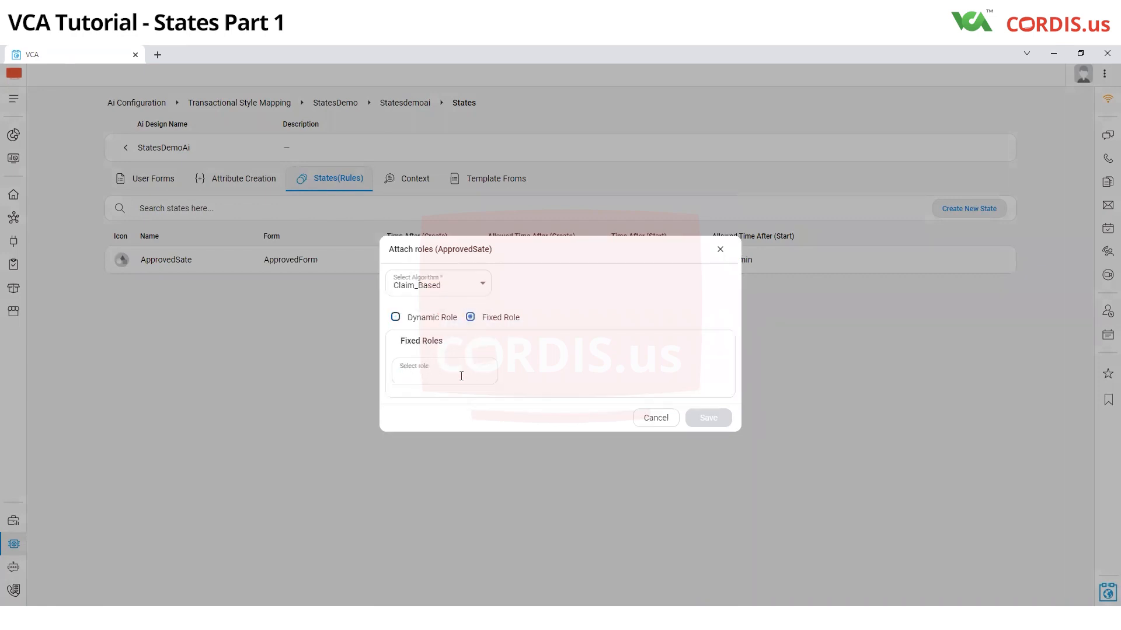
text(sys)
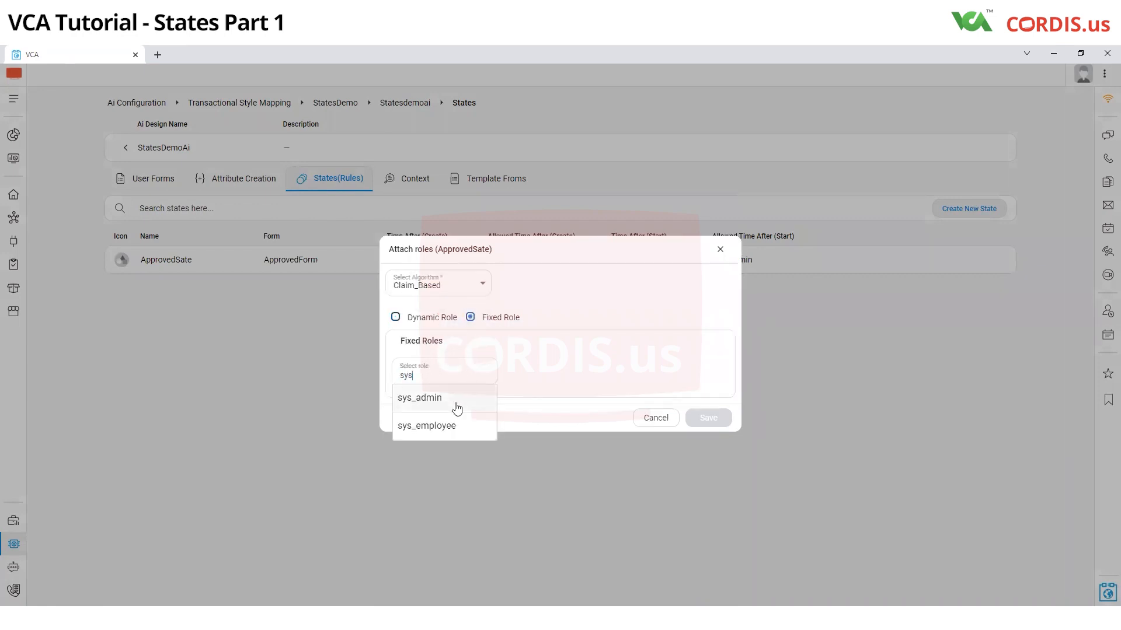
click(457, 399)
text(sys)
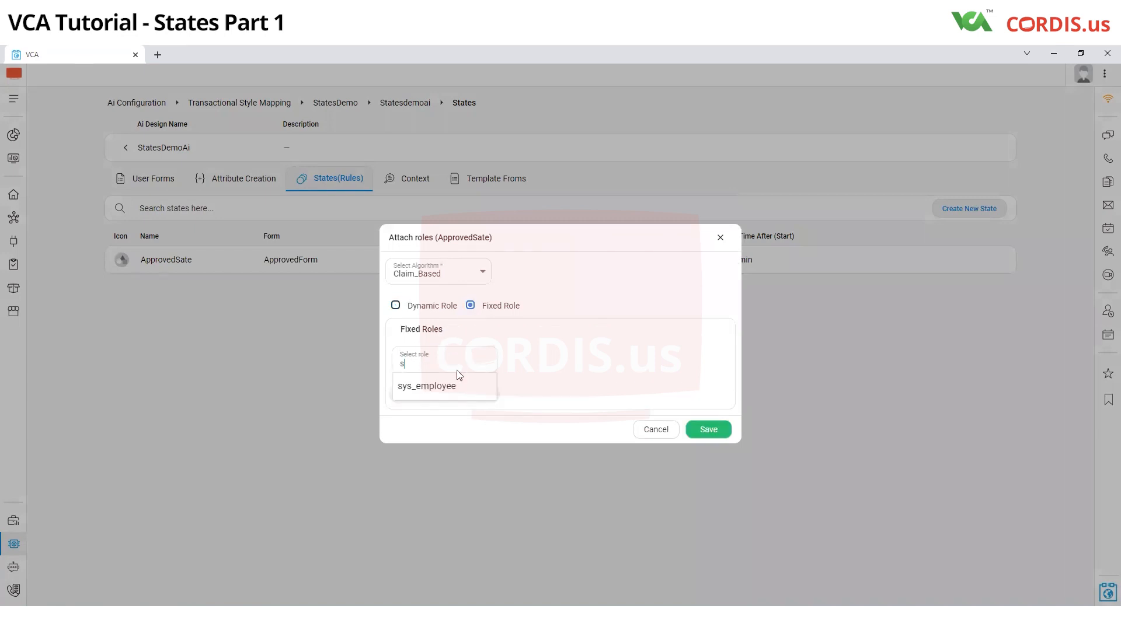
click(436, 398)
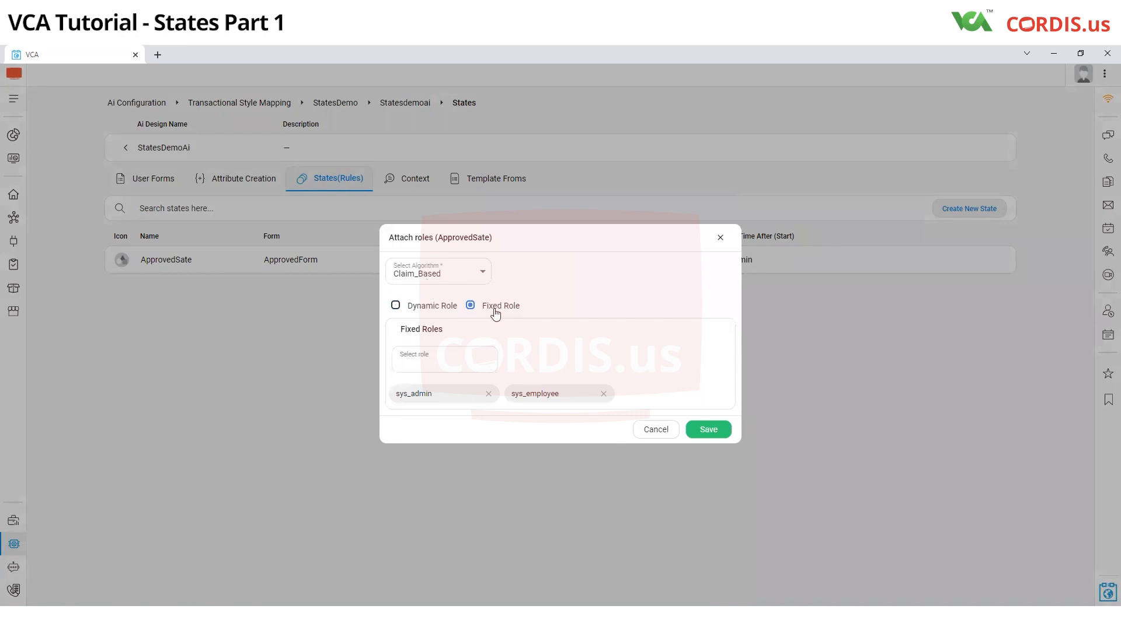
click(709, 426)
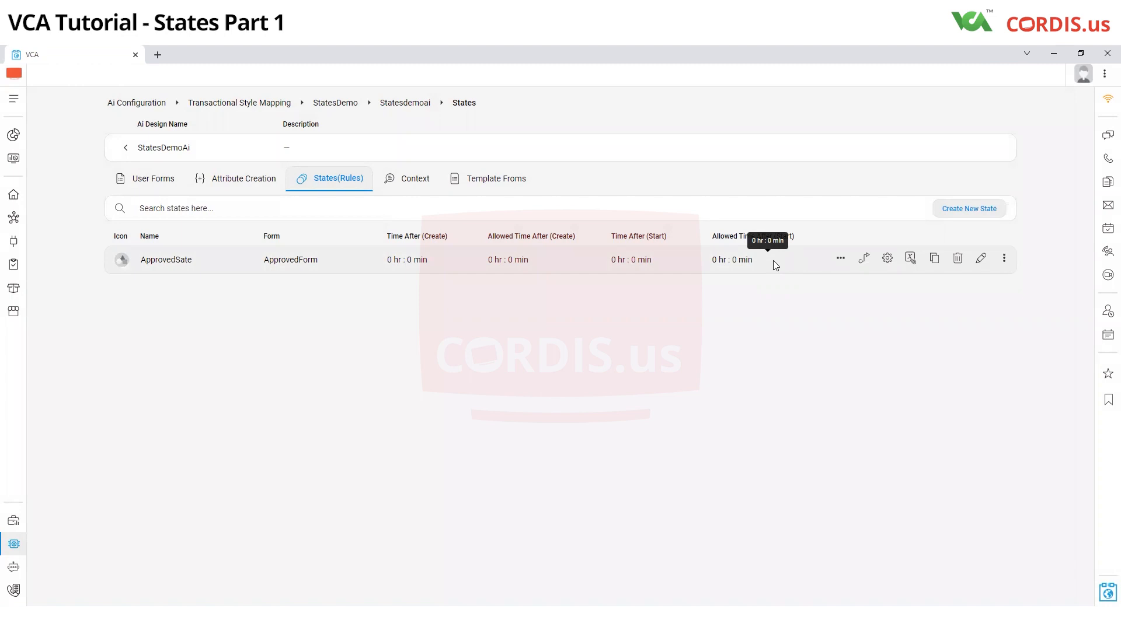
Step: Start ApprovedSate's trigger condition expression in the Formula Builder with the single aiActionForm variable approve reject strng
click(886, 259)
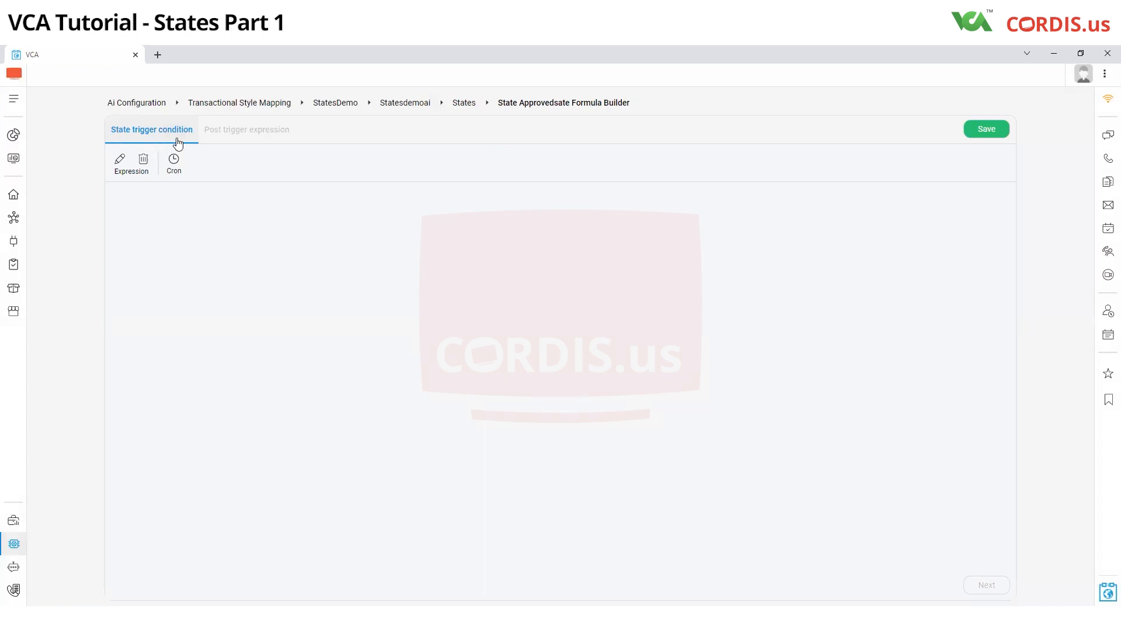
click(120, 163)
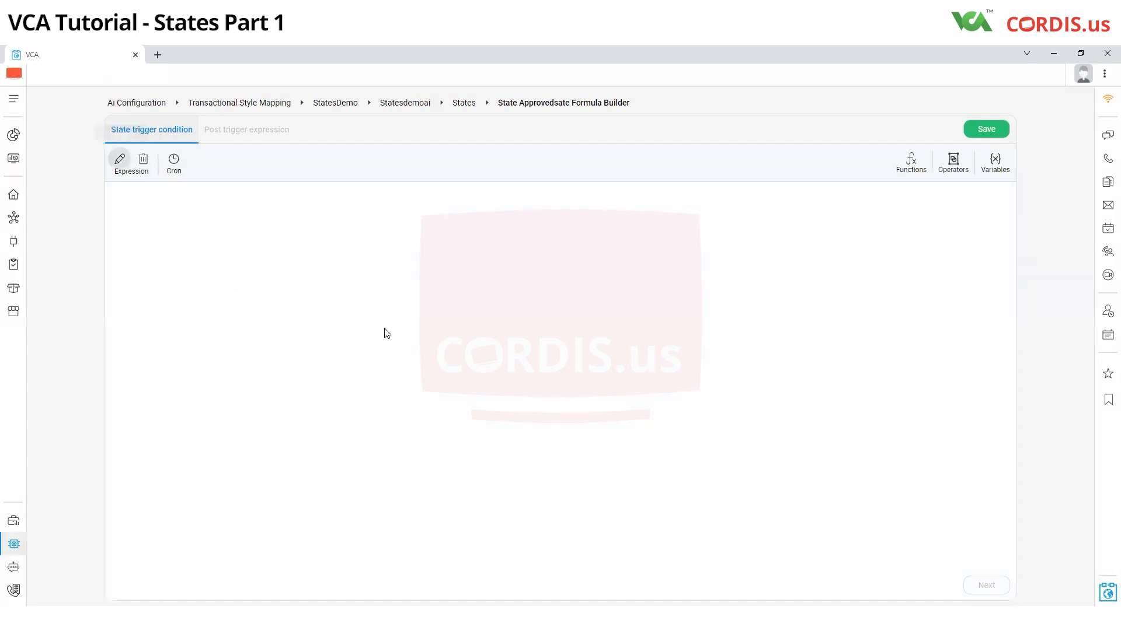
click(994, 164)
click(876, 201)
scroll(833, 281, down, 5)
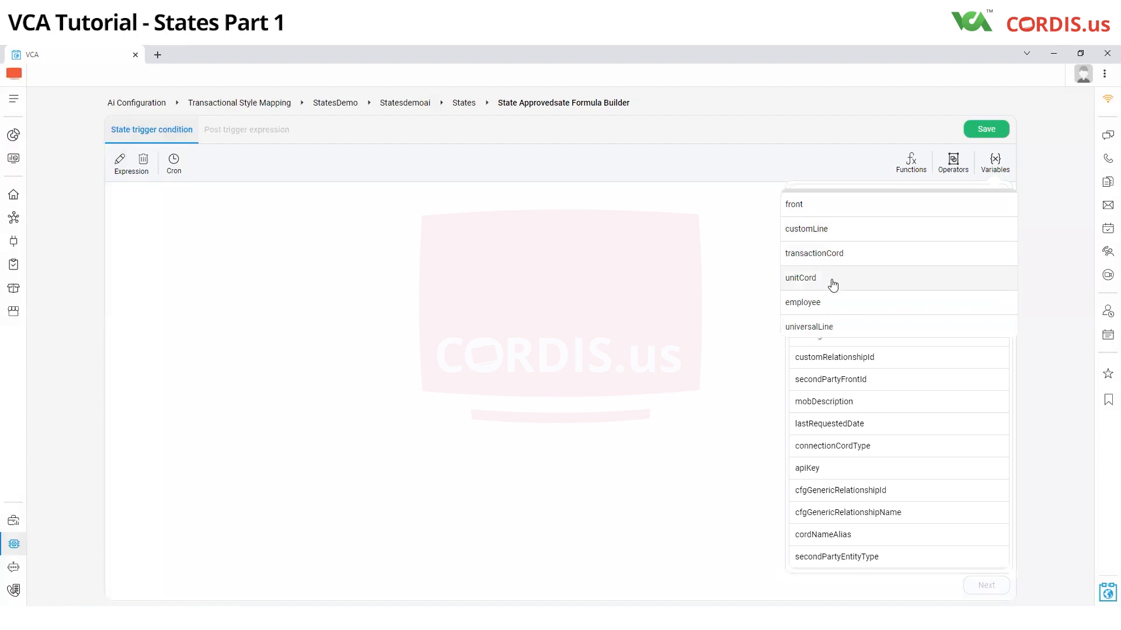
click(823, 303)
click(830, 240)
click(828, 278)
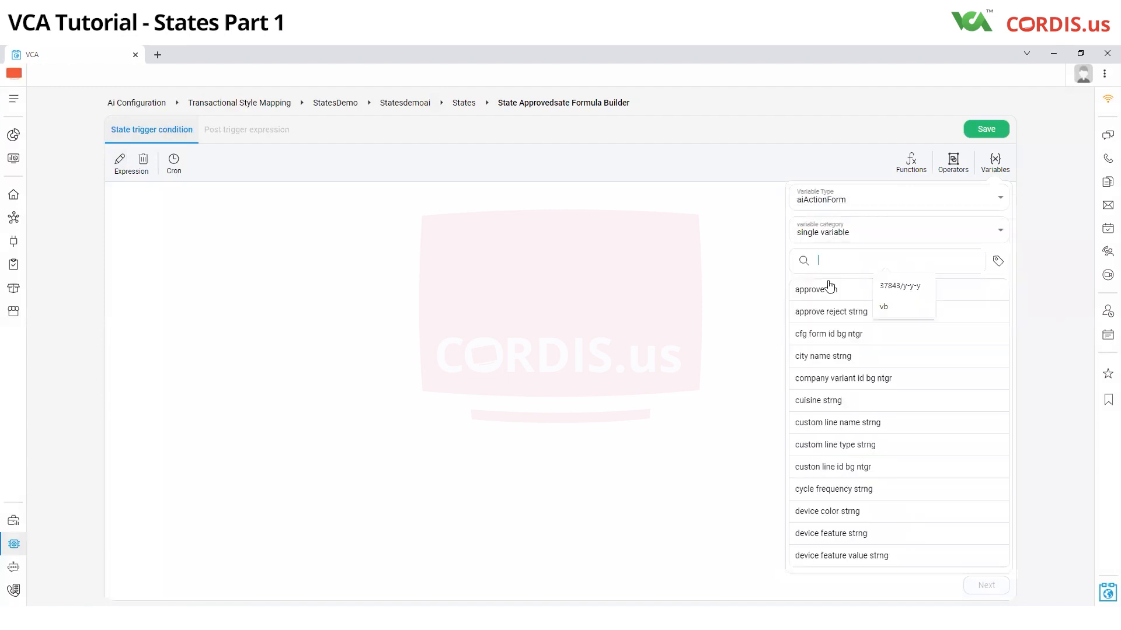
click(814, 312)
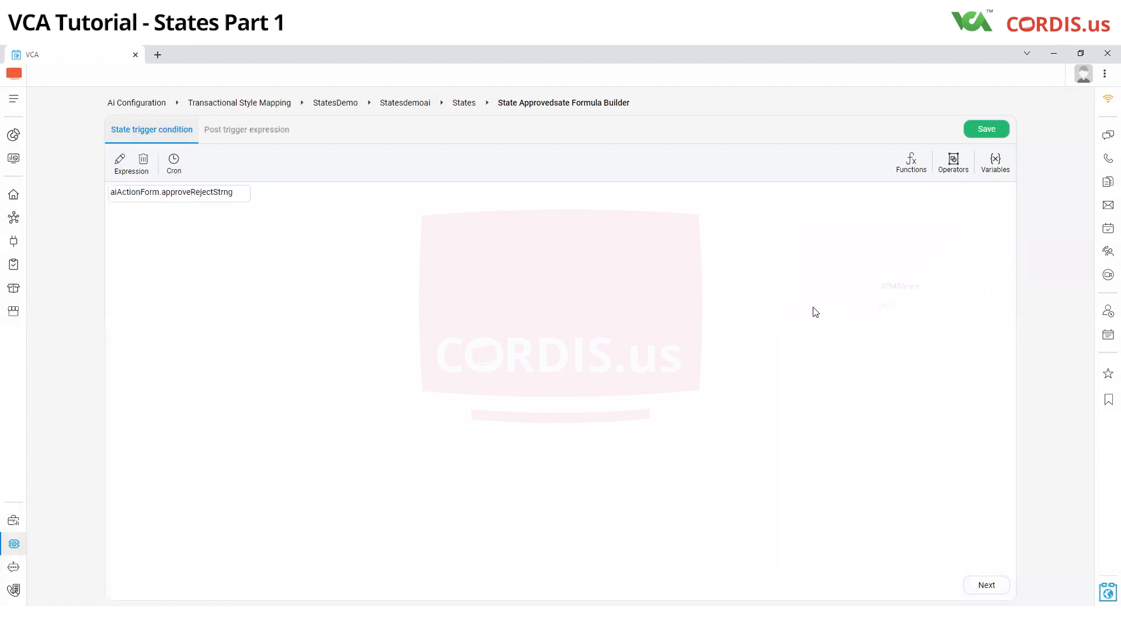
Step: Add the == operator and a USERINPUT element after the variable in the trigger condition
click(953, 168)
click(950, 201)
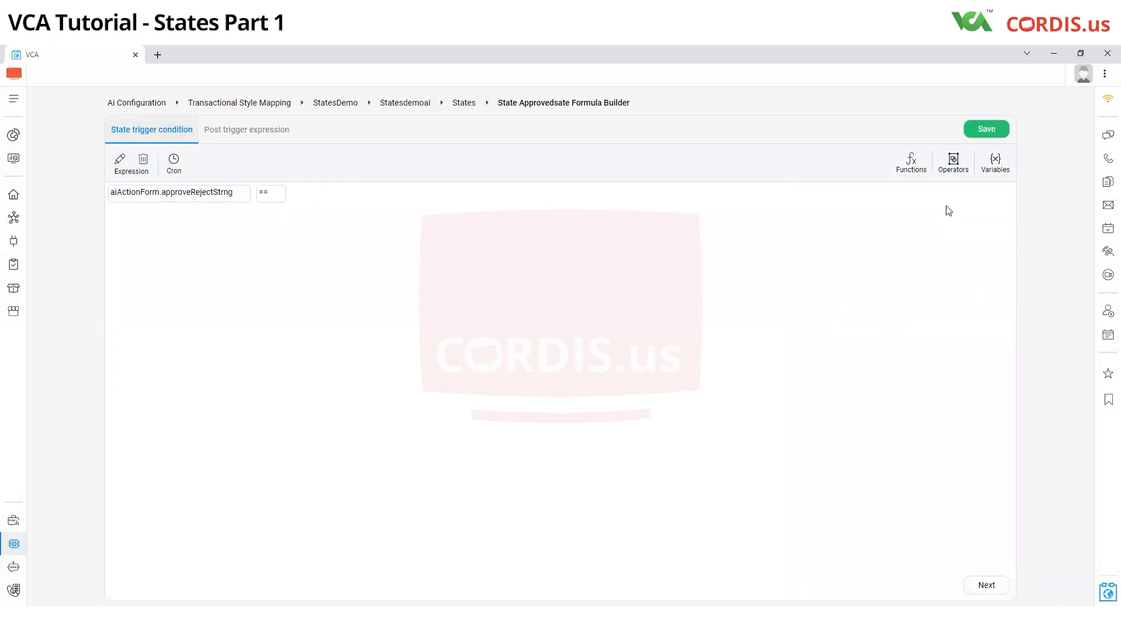
click(959, 174)
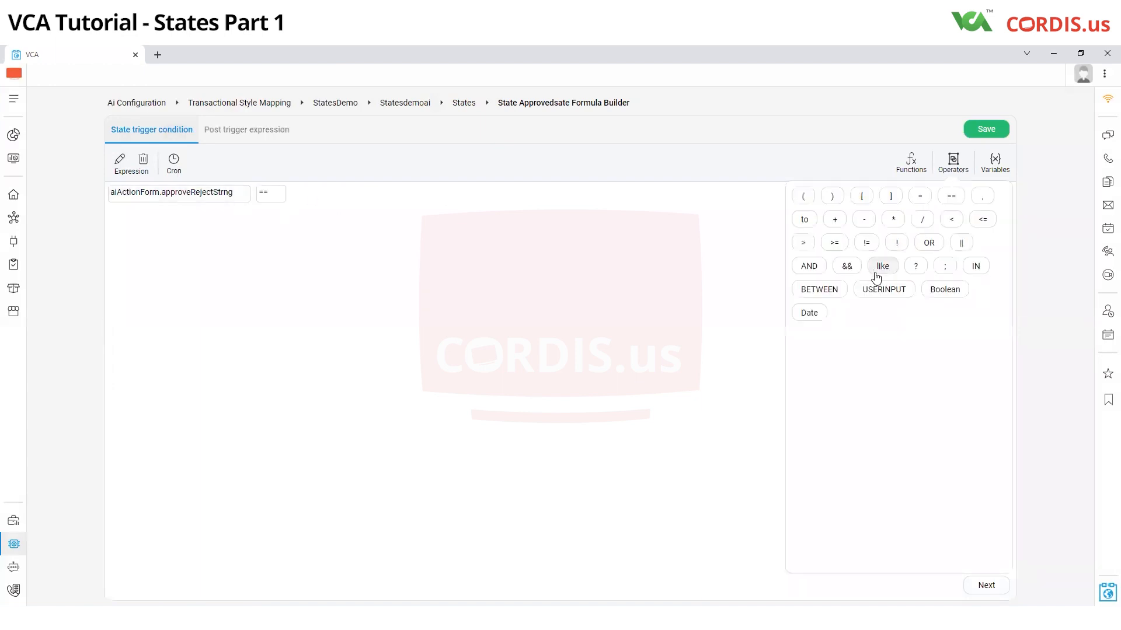
click(882, 290)
Step: Replace the USERINPUT placeholder with APPROVE and save the state trigger condition
mouse_move(325, 192)
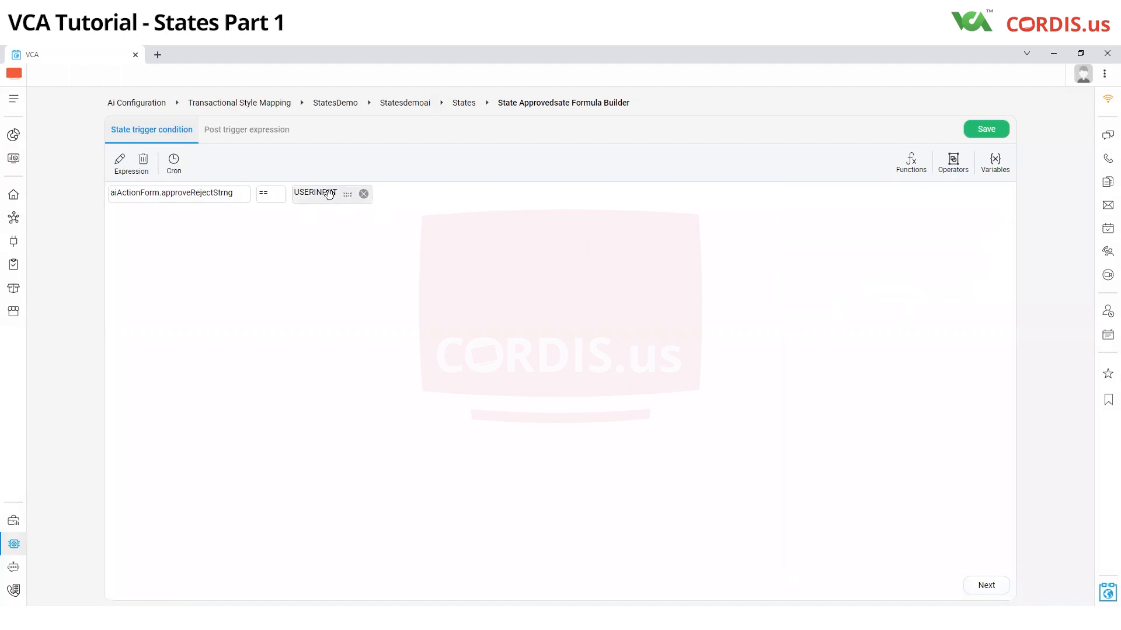
click(364, 195)
key(BackSpace)
key(BackSpace)
key(BackSpace)
key(BackSpace)
key(BackSpace)
key(BackSpace)
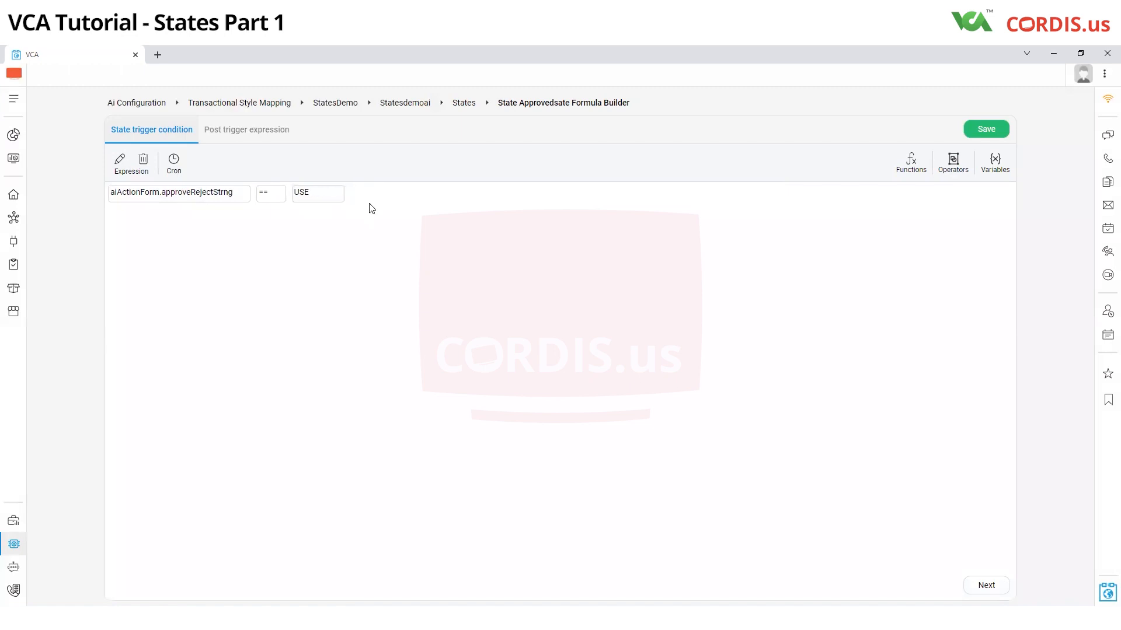
key(BackSpace)
text(APPROVE)
click(986, 129)
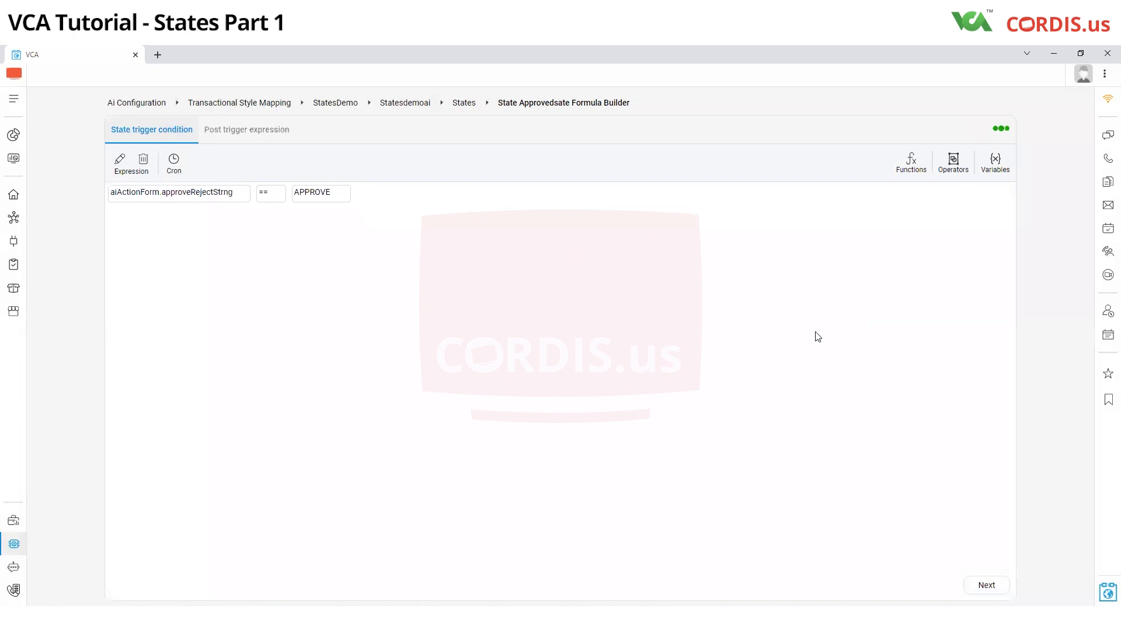
click(983, 131)
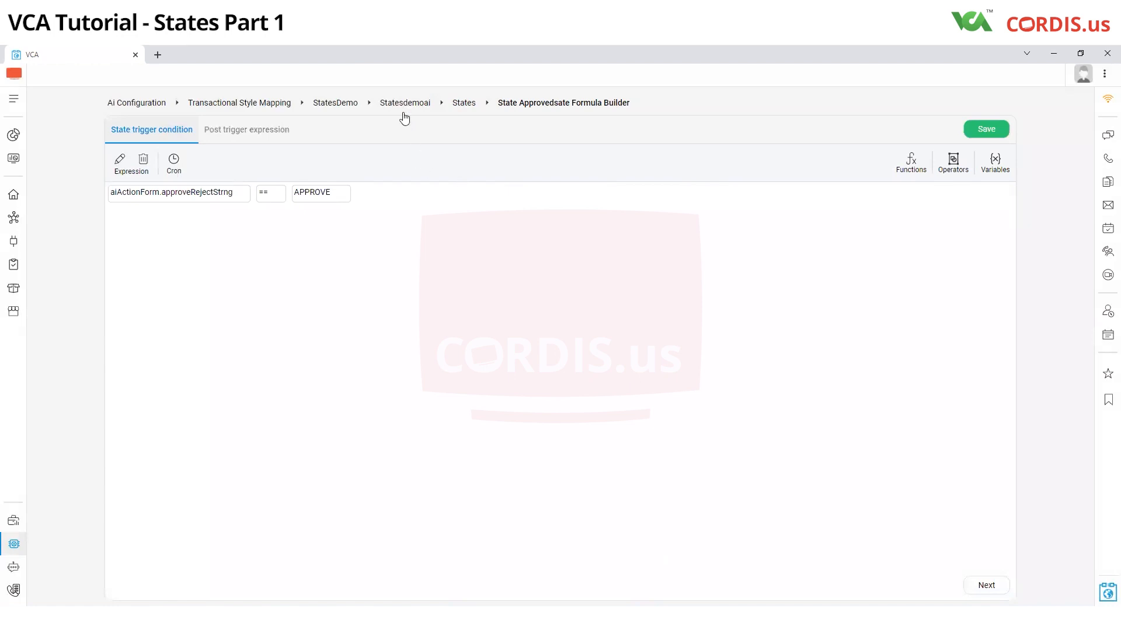
Step: Return to the states list, reopen ApprovedSate's Formula Builder and save its expression again
click(463, 103)
click(835, 260)
click(787, 293)
click(887, 258)
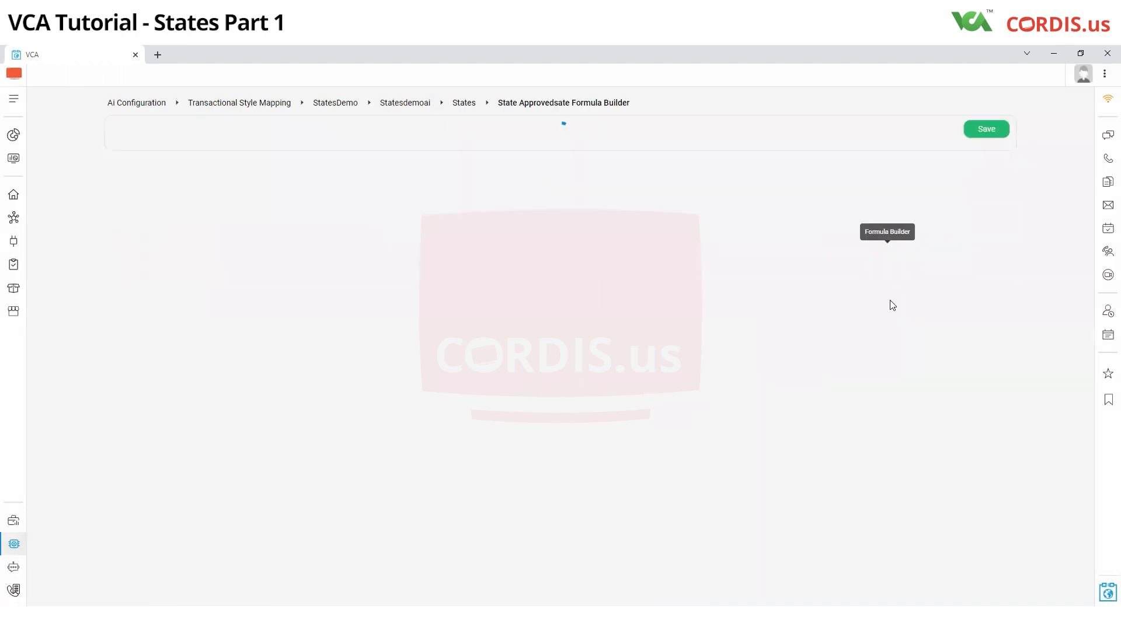
click(995, 132)
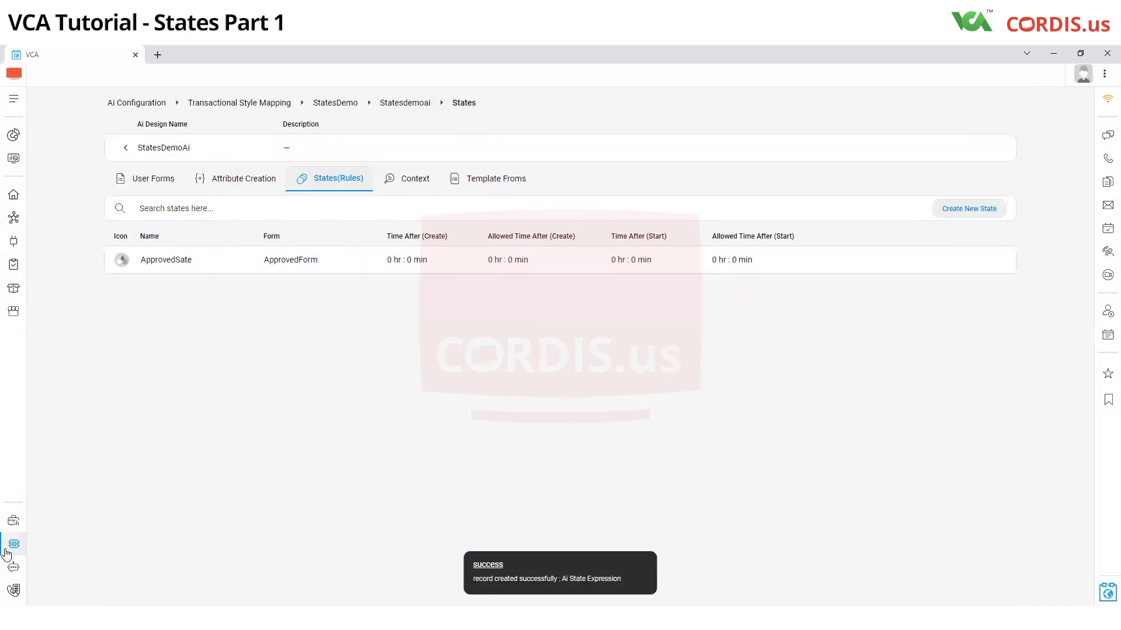
Step: Open Transactional Style Mapping and attach the StatesDemo transactional style to the Self relationship
click(14, 544)
click(220, 578)
click(208, 524)
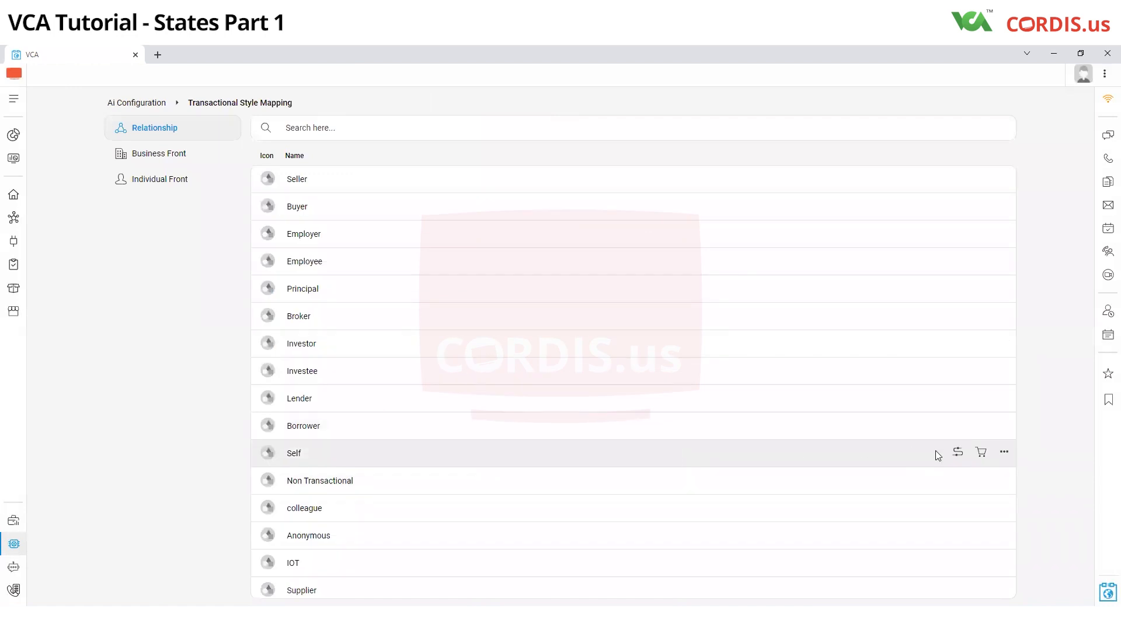
click(958, 452)
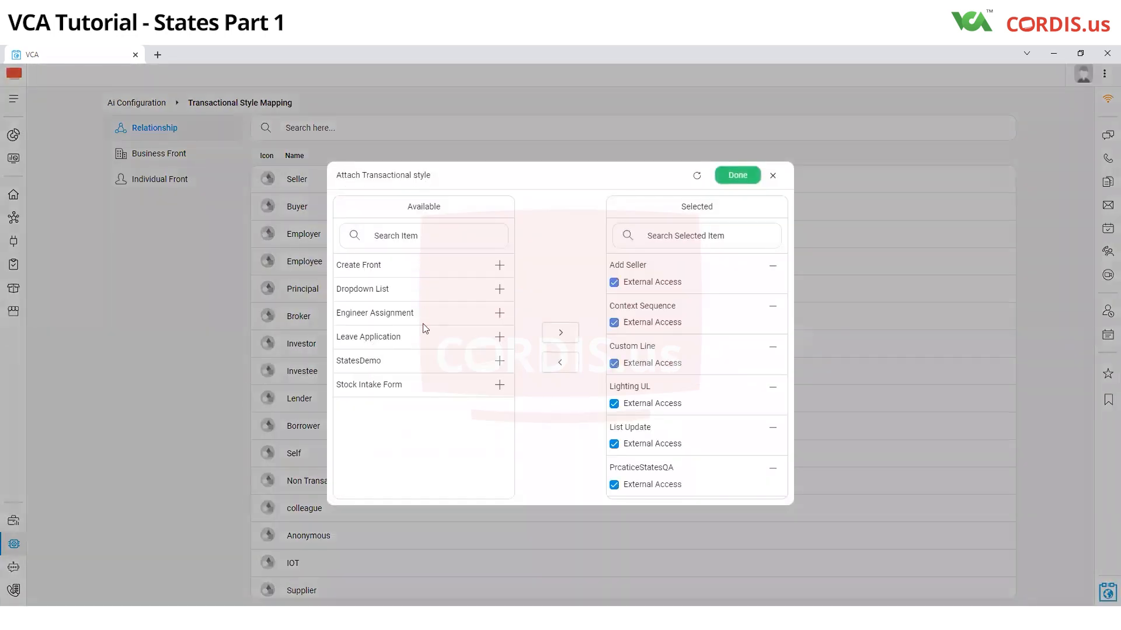
click(500, 361)
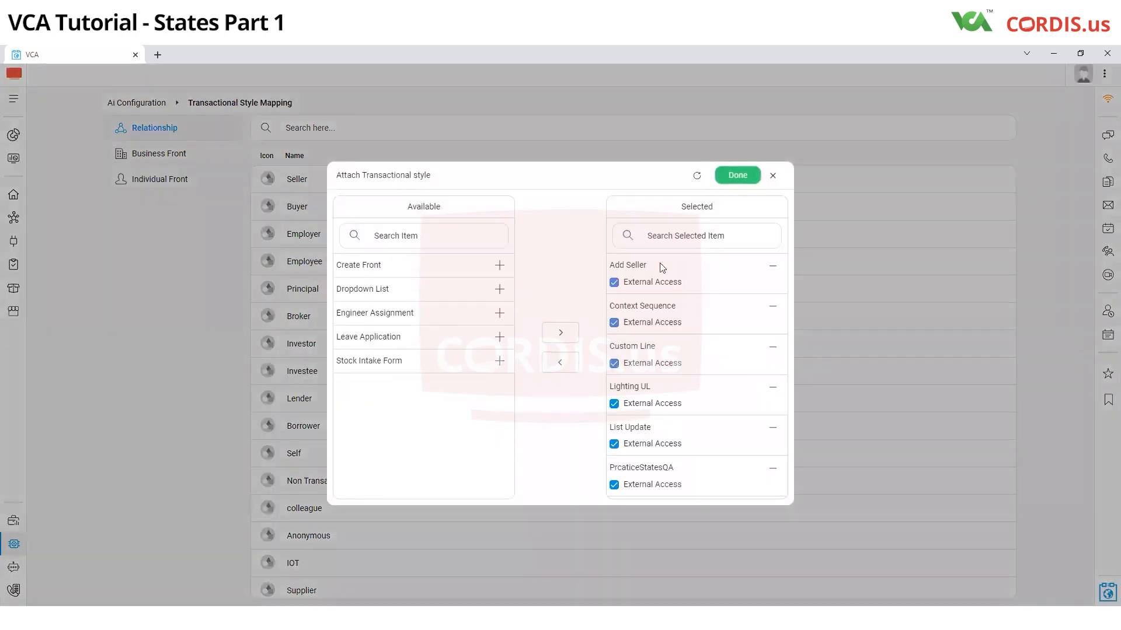
click(737, 176)
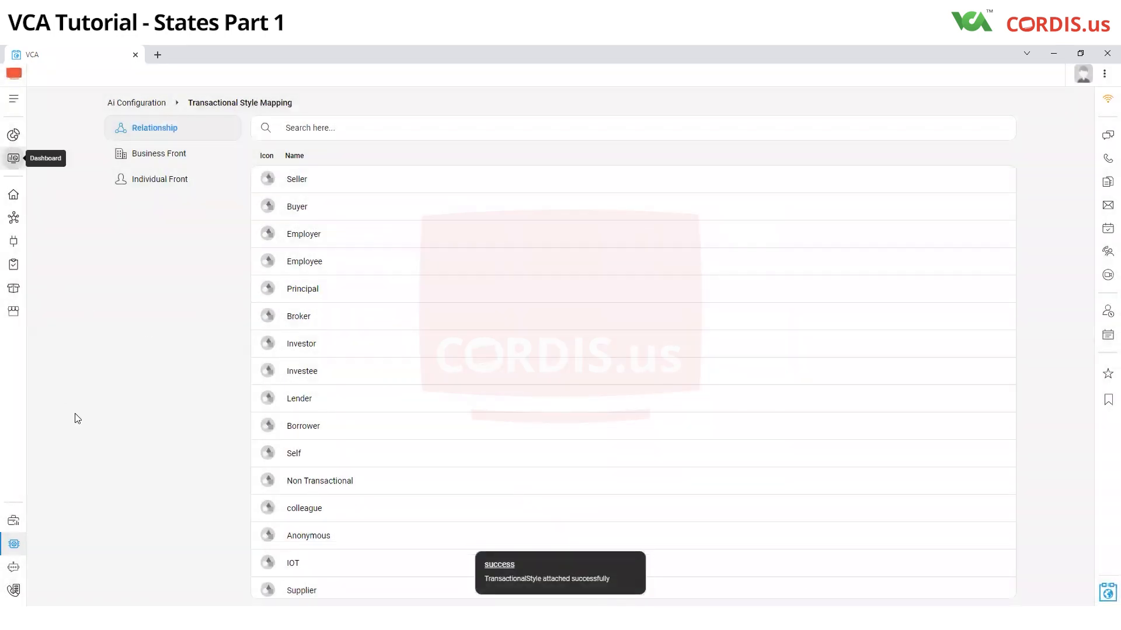
Step: Open the StatesDemo action from the Training group of the dashboard's organisation actions
click(14, 159)
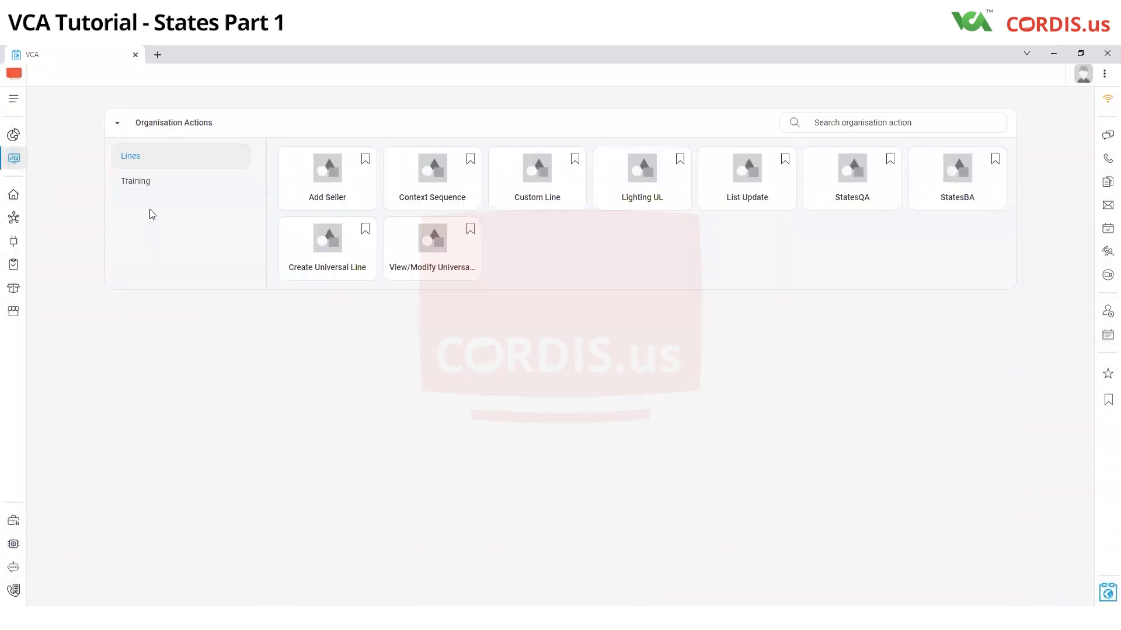
click(135, 183)
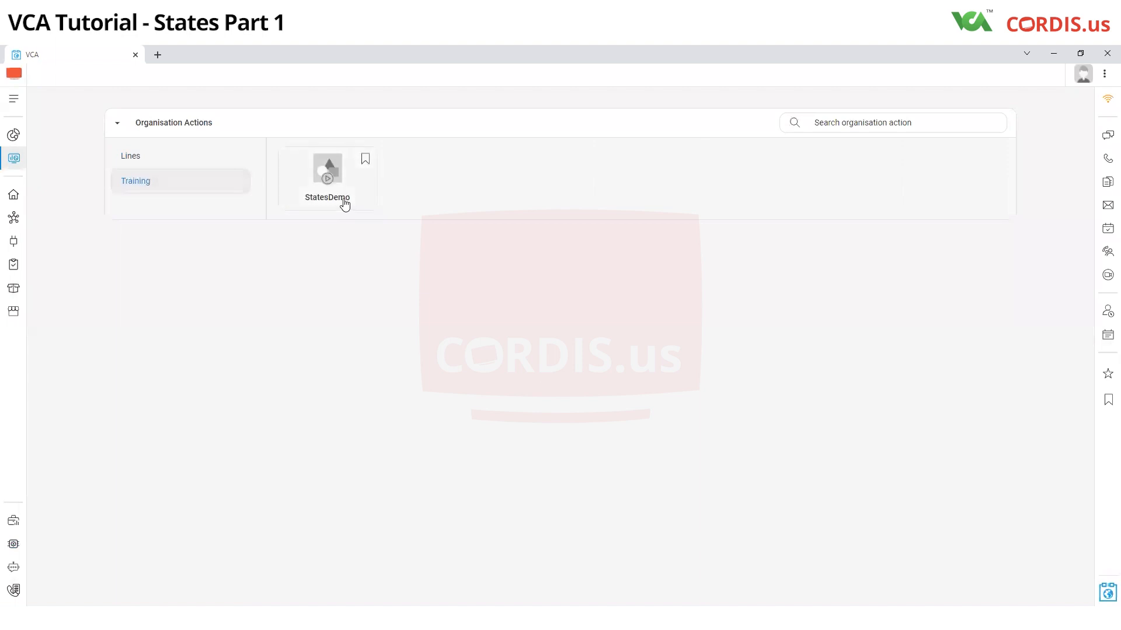
click(344, 203)
Step: Fill in the StatesDemo form with city name Delhi and Approve Ride selected, and start the process
click(366, 213)
text(Delhi)
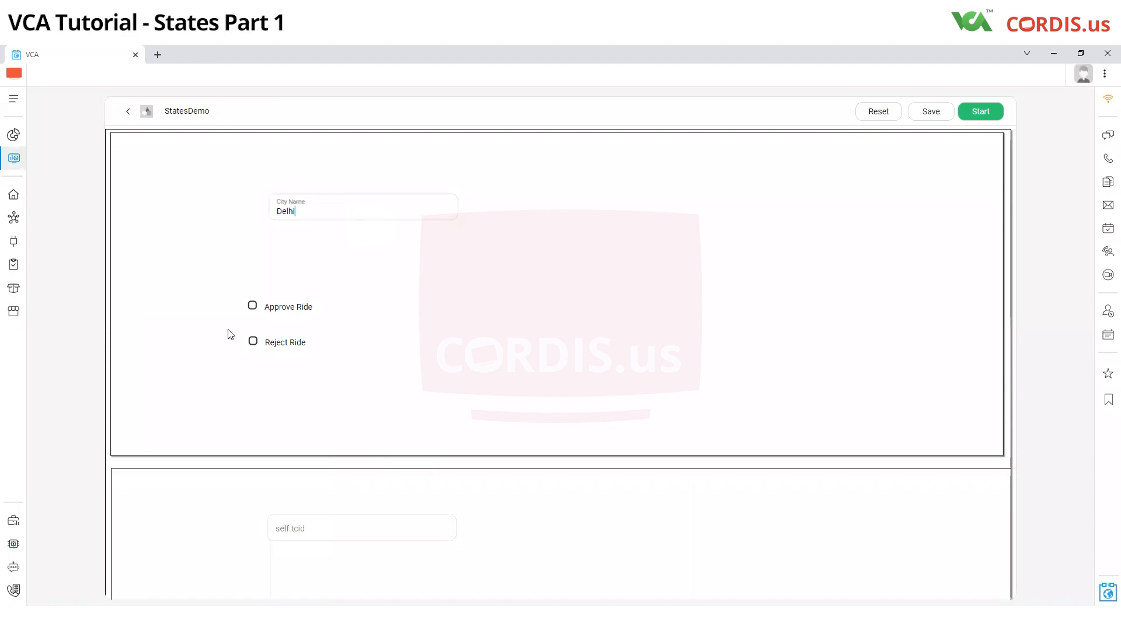
click(252, 305)
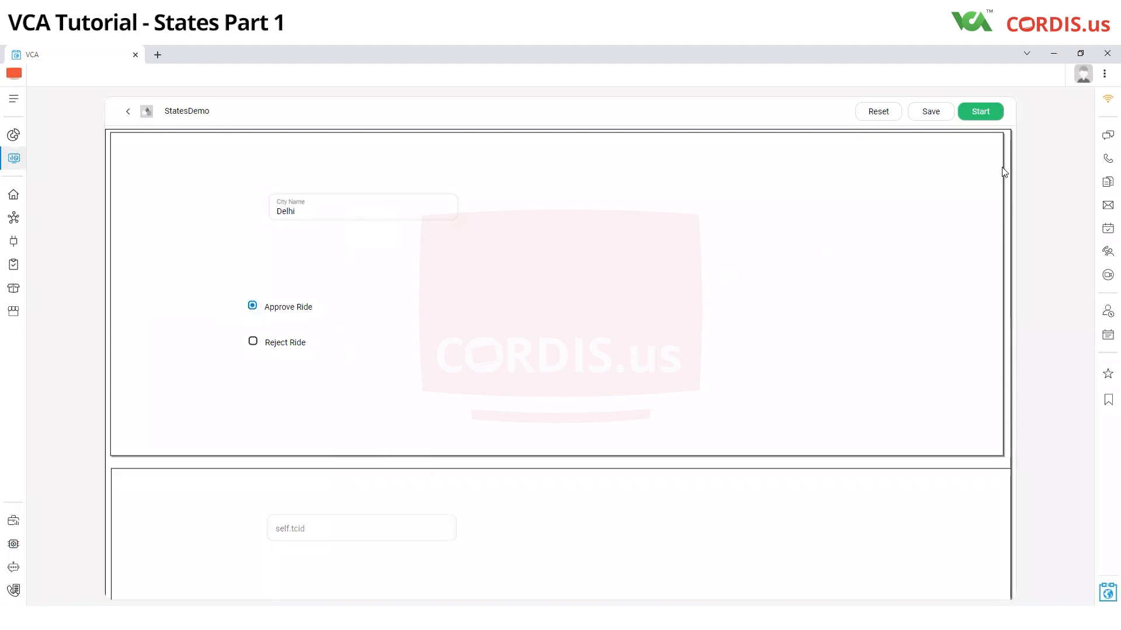
click(981, 111)
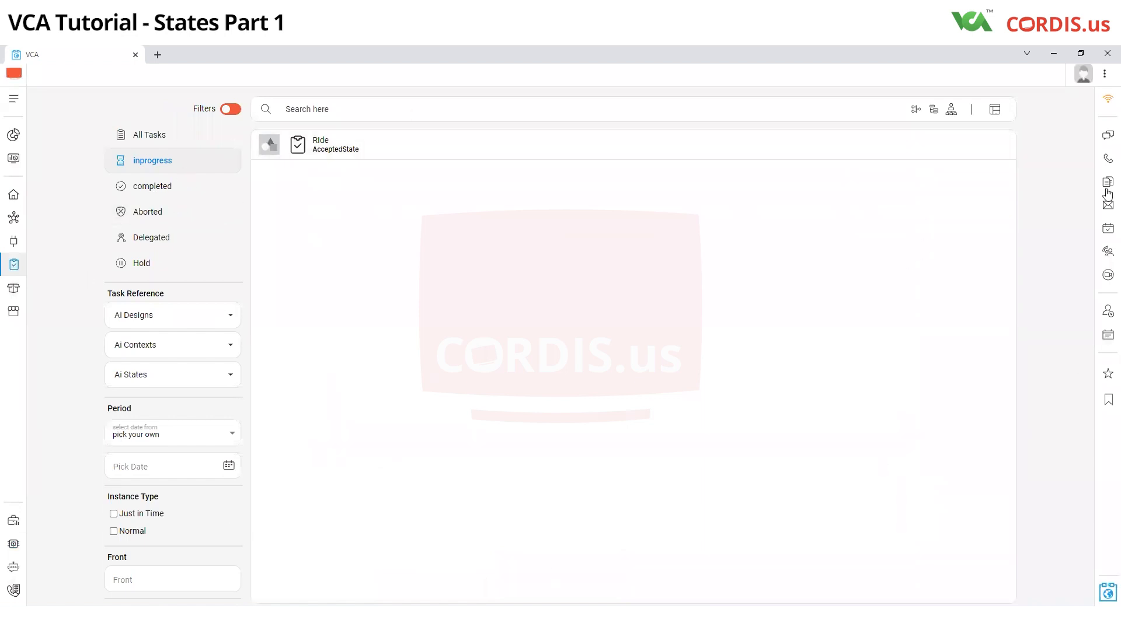
Step: Open the in-progress Ride task in the AcceptedState state
mouse_move(970, 147)
click(993, 145)
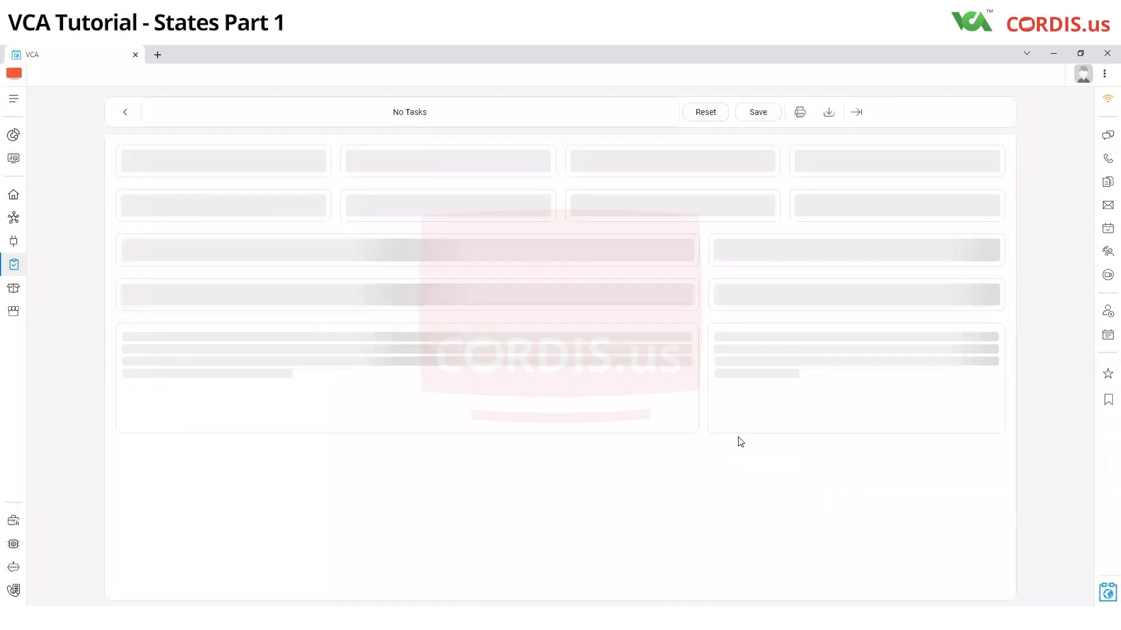